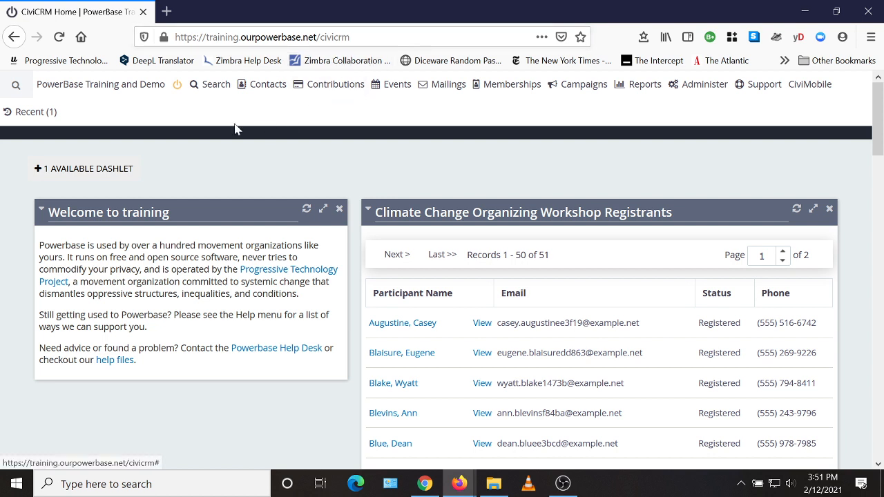
Start a new price set titled "Early Bird Donation Event Price" that is used for Event and Contribution.
mouse_move(402, 87)
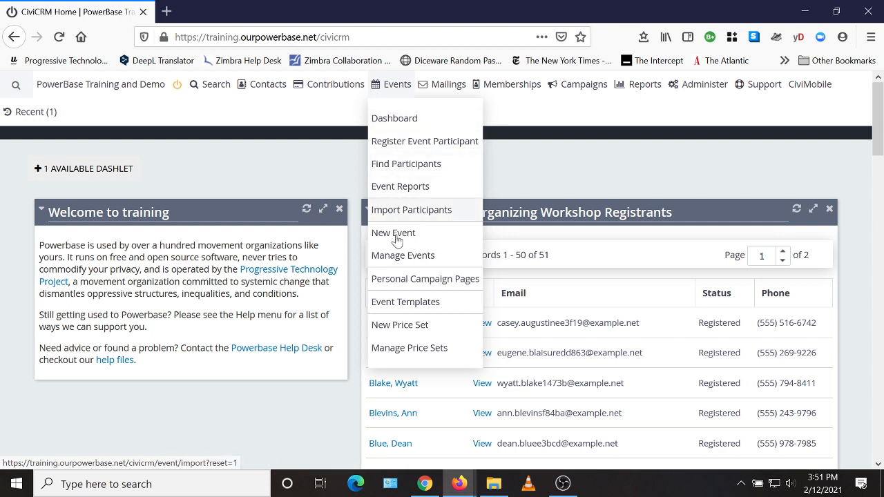
click(402, 326)
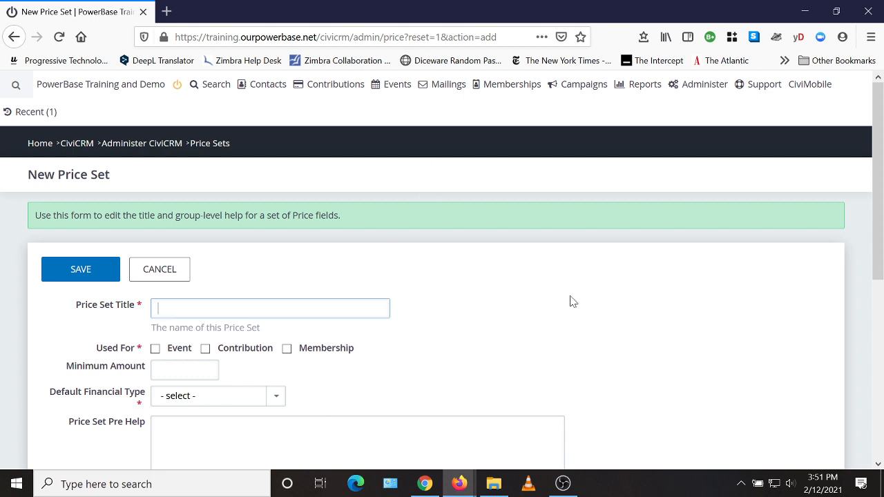
text(Early Bird)
text(Donation Event P)
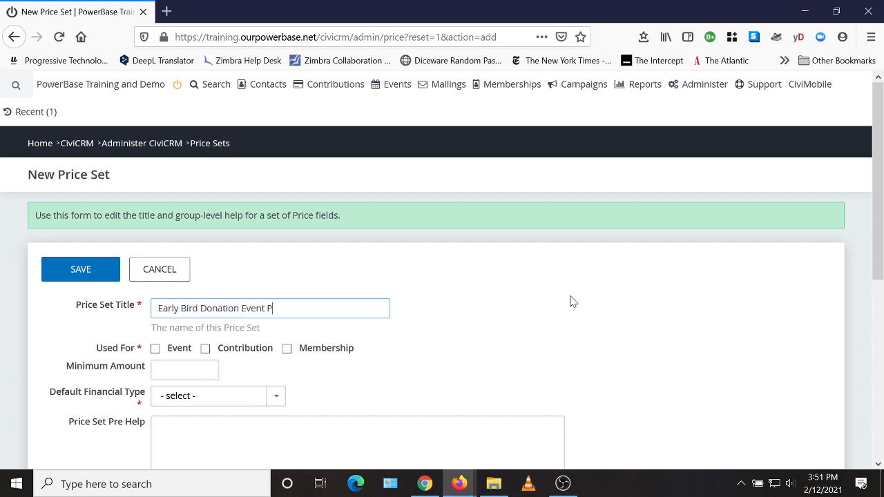
text(rice)
click(155, 349)
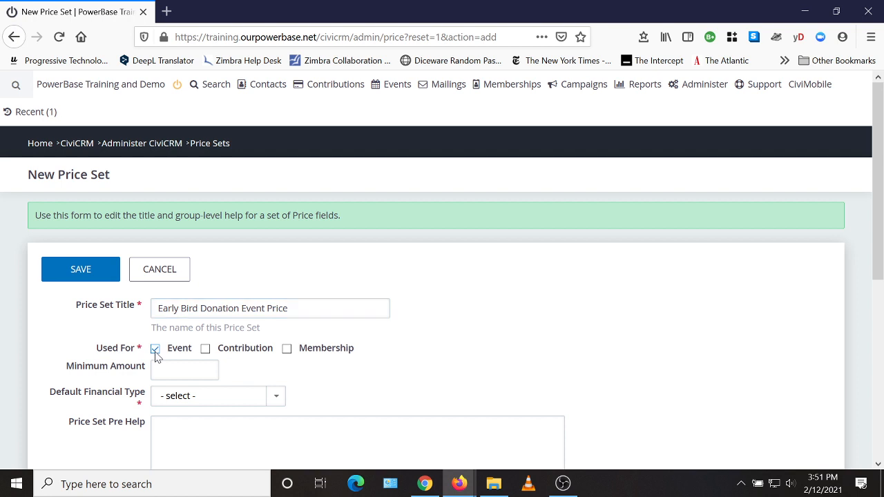
click(205, 350)
Set the price set's minimum amount to 5 and default financial type to Event Fee, and save it.
scroll(473, 326, down, 3)
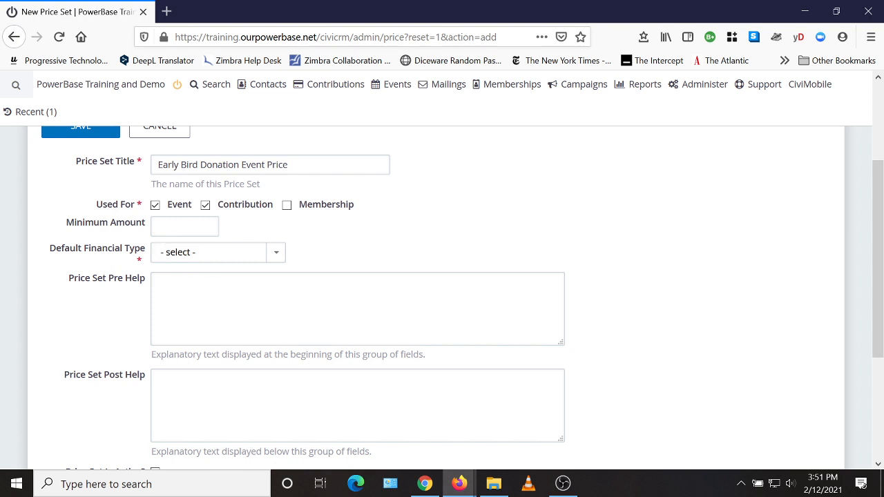
click(185, 226)
text(5)
click(241, 257)
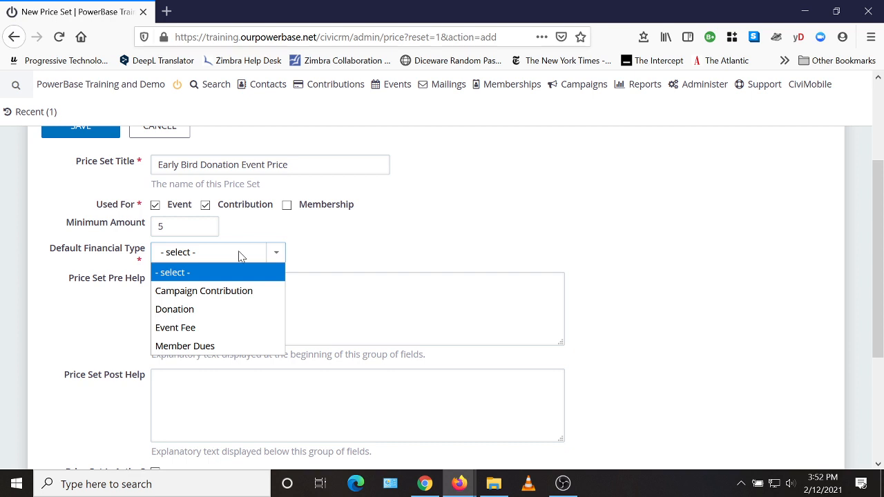
click(192, 331)
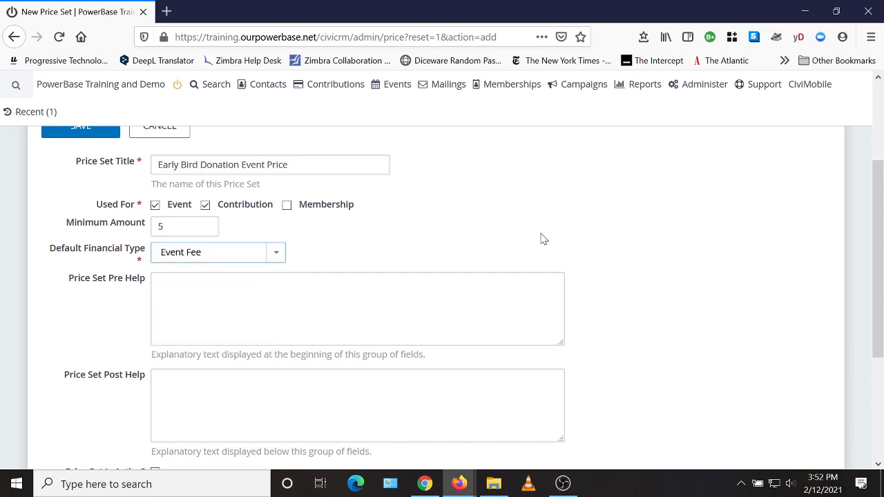
scroll(539, 227, down, 3)
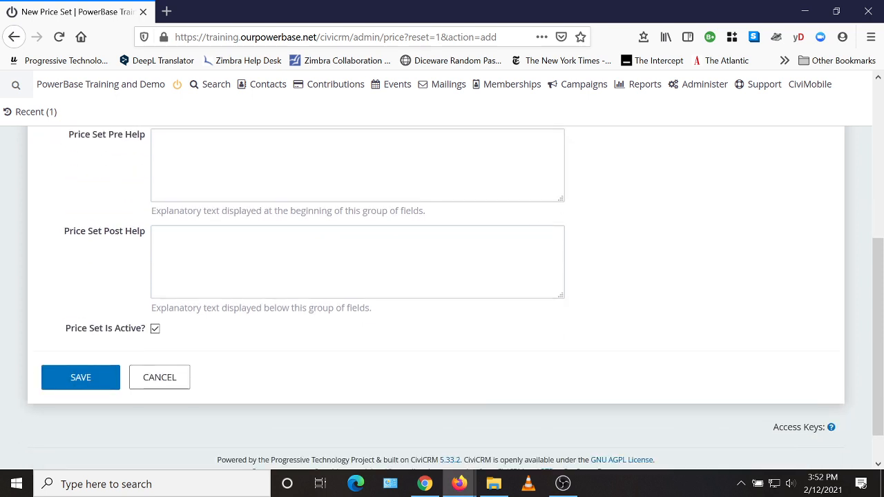
click(81, 379)
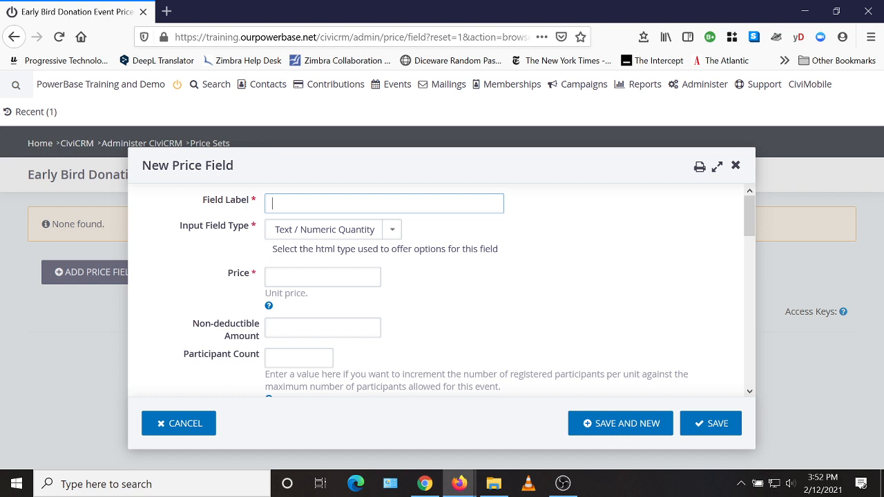
Label the new price field "Early Bird General Ticket - $25/person through May 18th" and set its price to 25.
text(Early Bird Generatl Ticket)
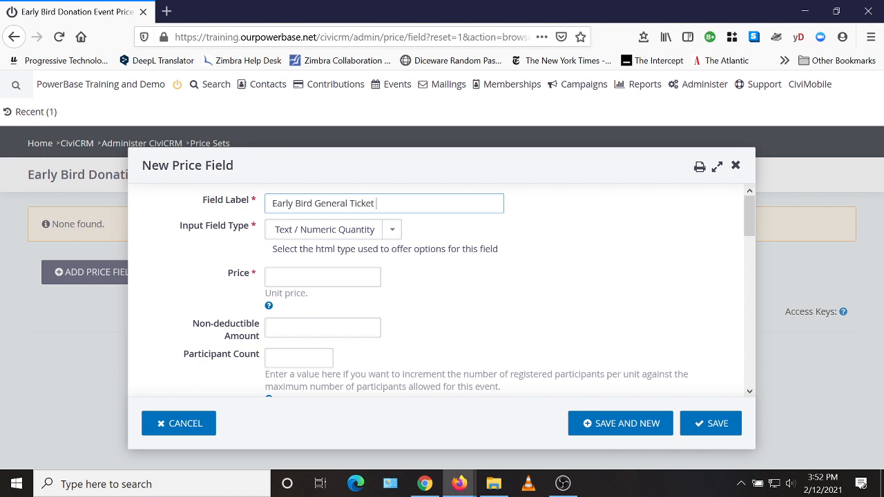
text( - $25/per son through)
text(May )
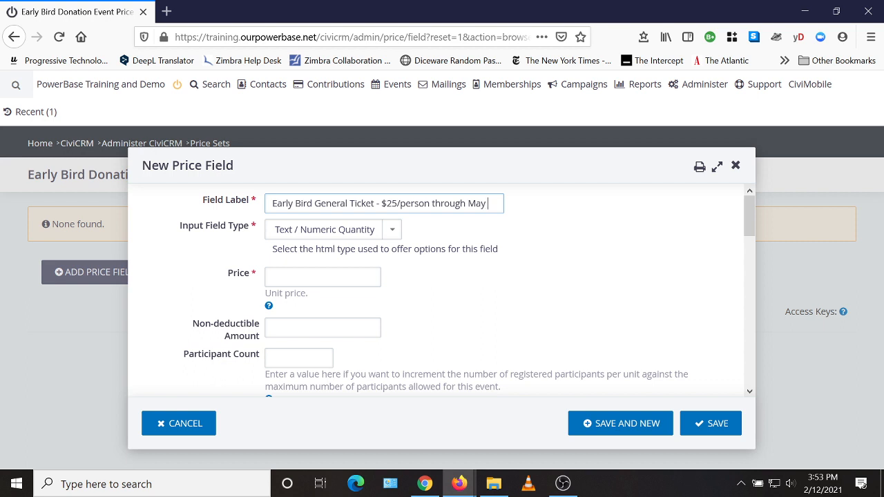
text(18th)
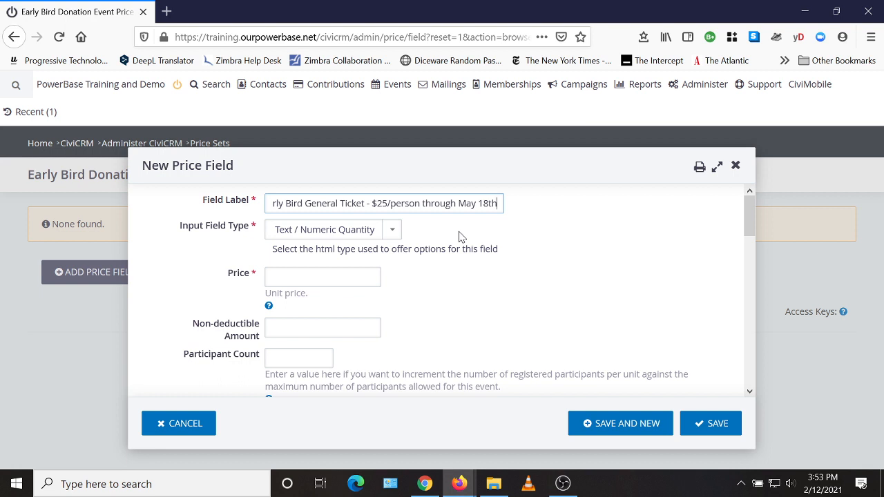
click(346, 278)
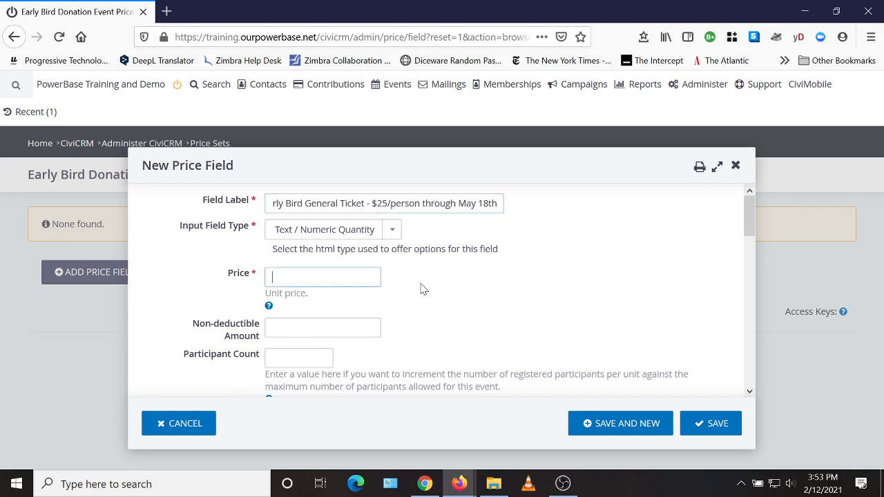
text(25)
Turn off the Display Amount option for the price field.
scroll(424, 289, down, 1)
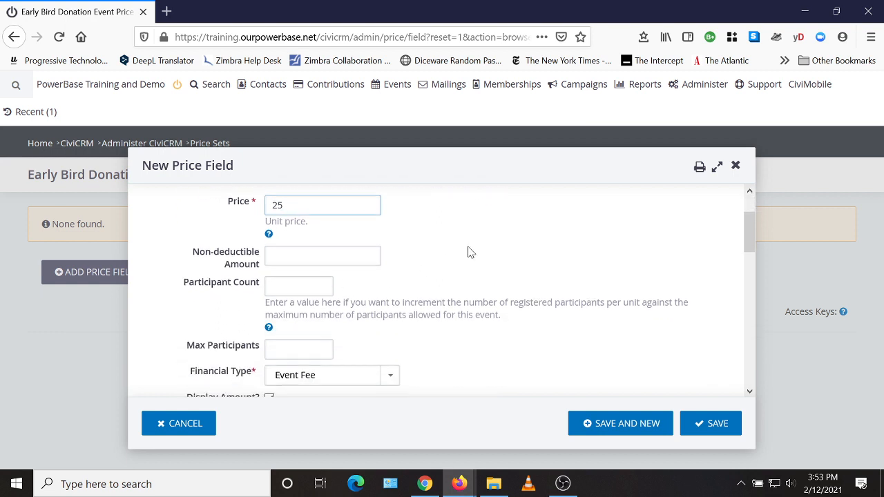
scroll(470, 253, down, 1)
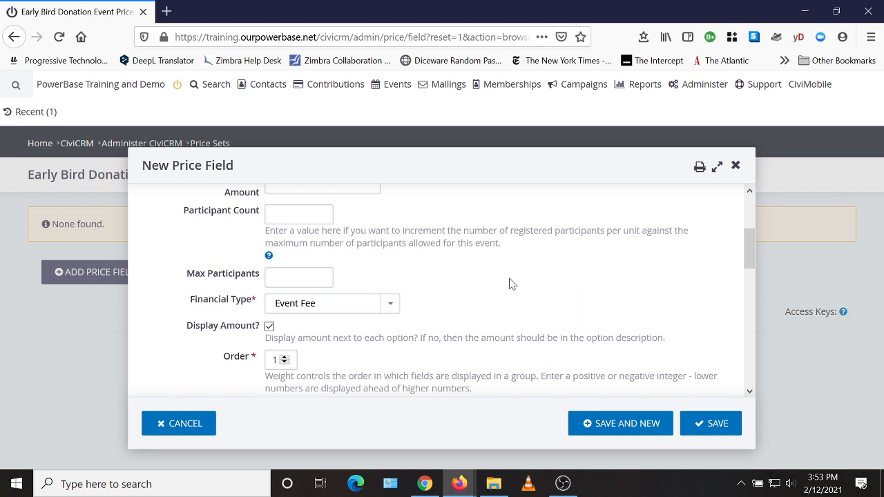
scroll(511, 284, down, 1)
scroll(499, 286, up, 2)
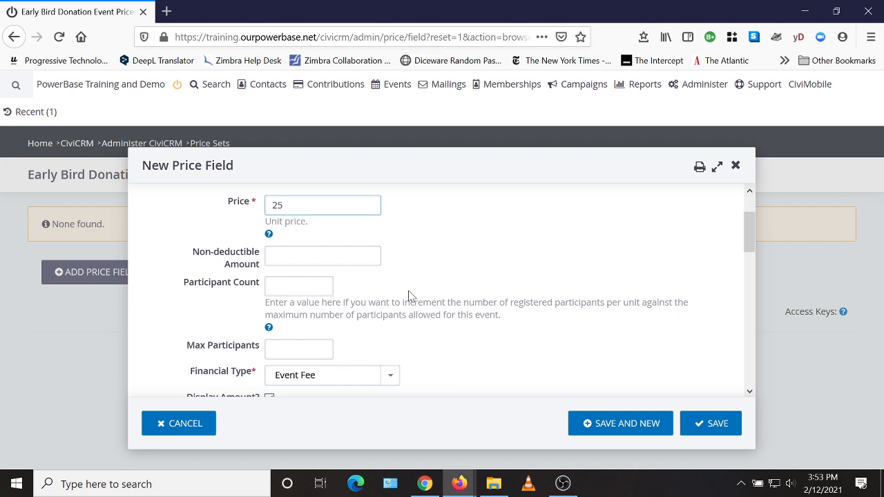
scroll(411, 295, down, 1)
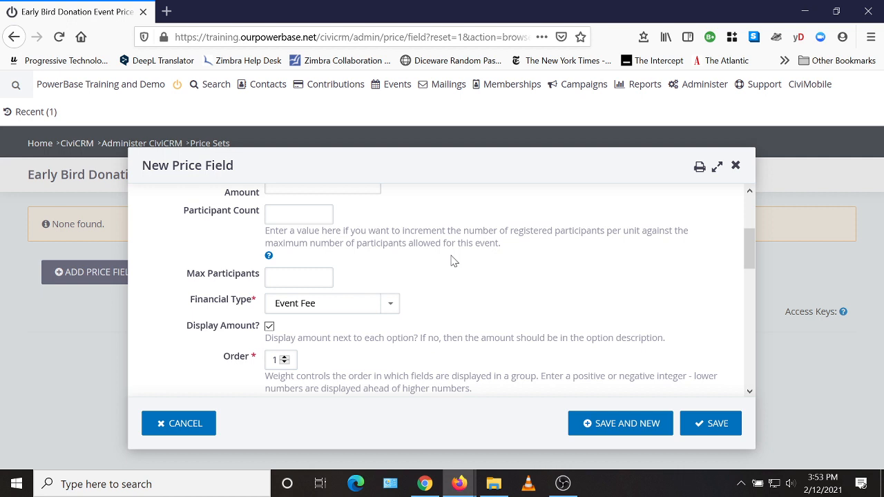
click(269, 327)
scroll(437, 311, up, 4)
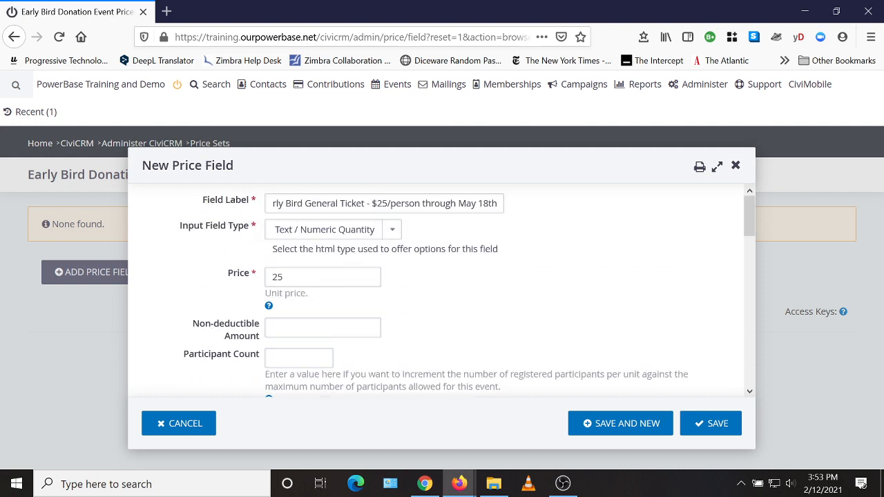
scroll(489, 311, down, 2)
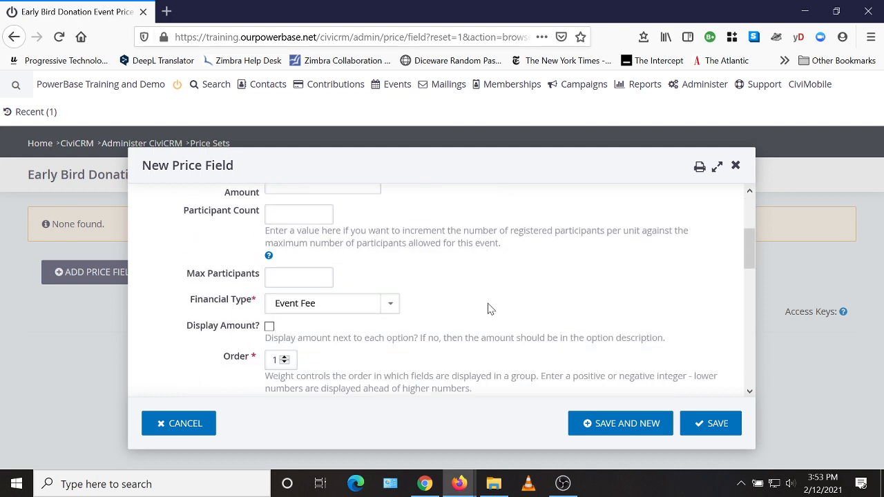
Copy the full text of the price field's label.
scroll(489, 310, up, 2)
drag(498, 204, 168, 211)
key(ctrl+c)
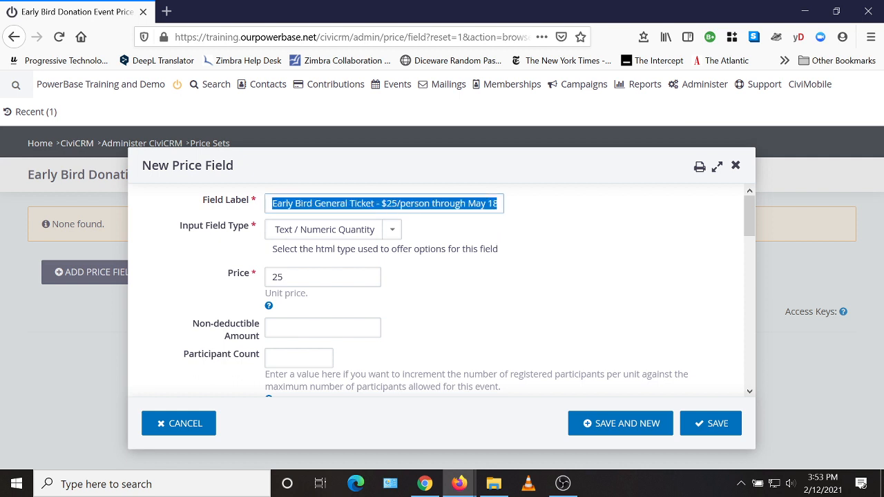
click(469, 310)
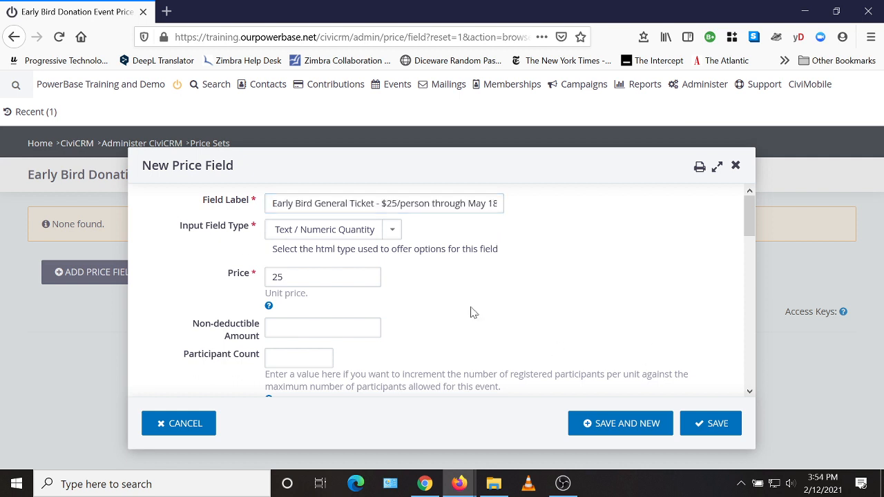
Enter "Enter Number of Tickets" as the price field's Post Field Help.
scroll(468, 308, down, 3)
scroll(467, 303, down, 5)
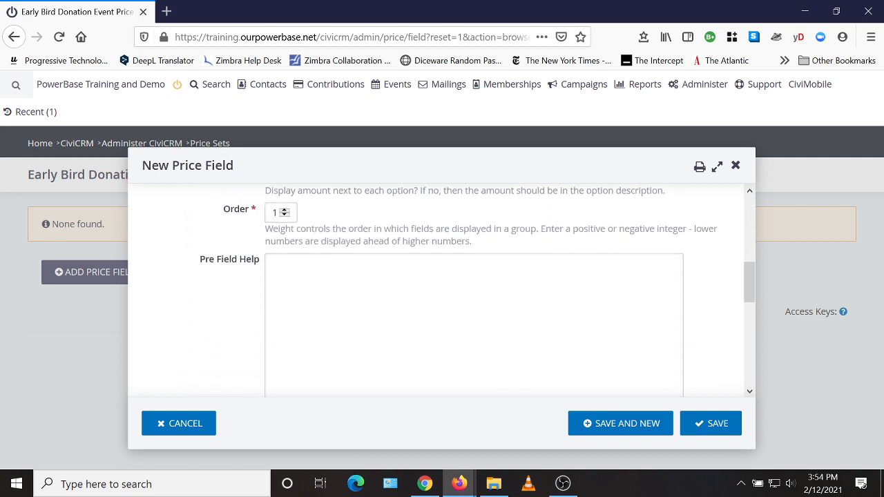
scroll(474, 290, up, 2)
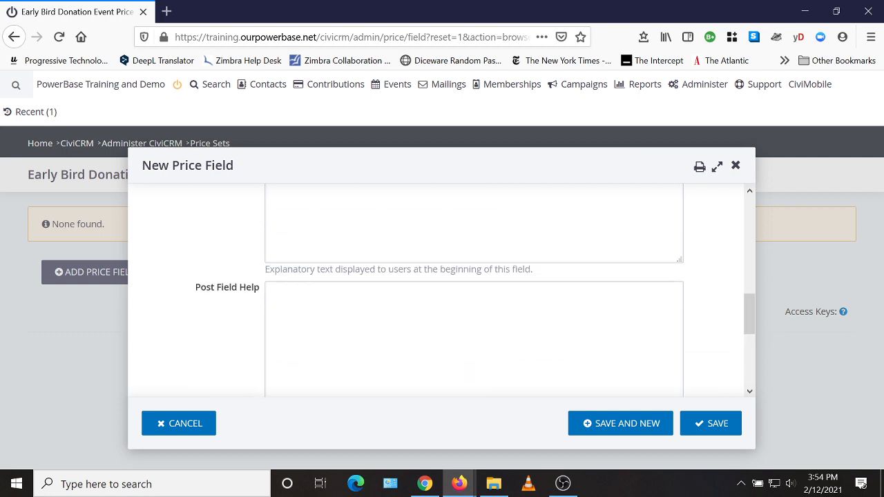
click(467, 371)
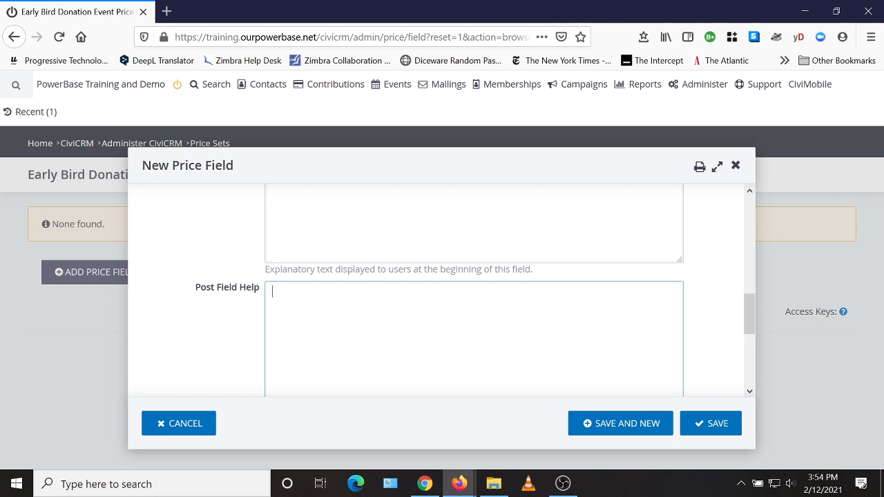
text(Enter Number of Tickets)
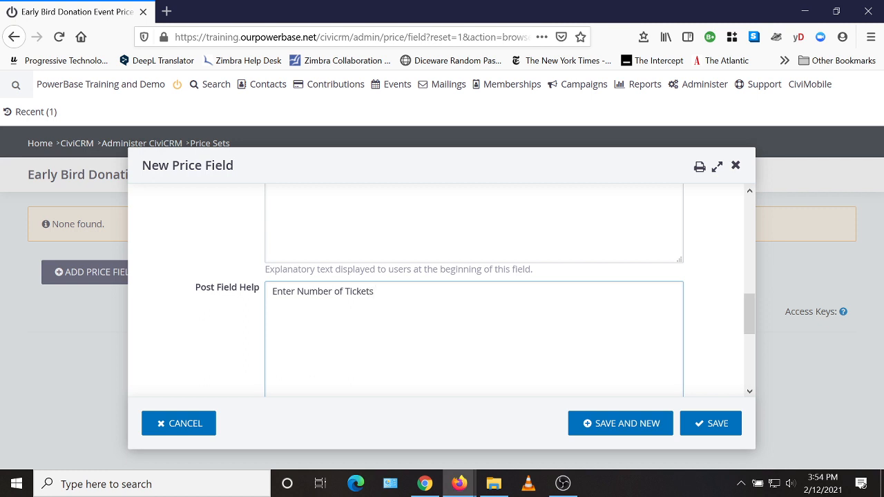
Set the price field's Active On date to 02/11/2021.
scroll(512, 303, down, 3)
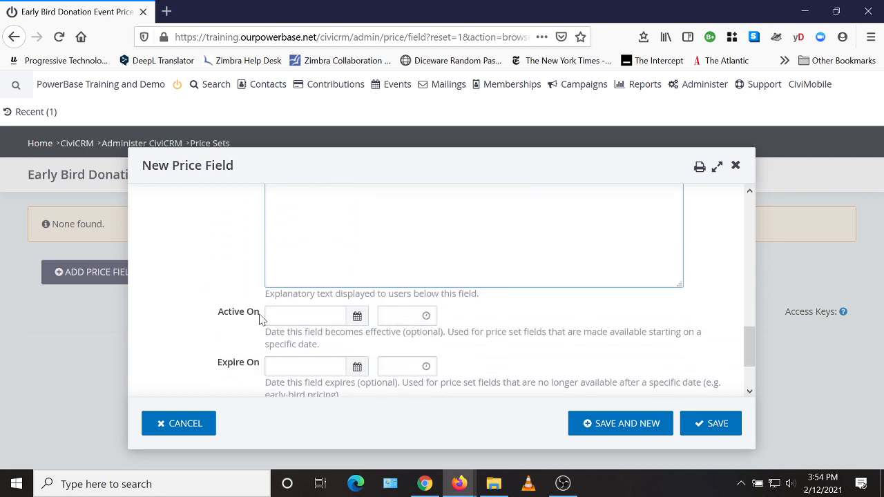
click(357, 316)
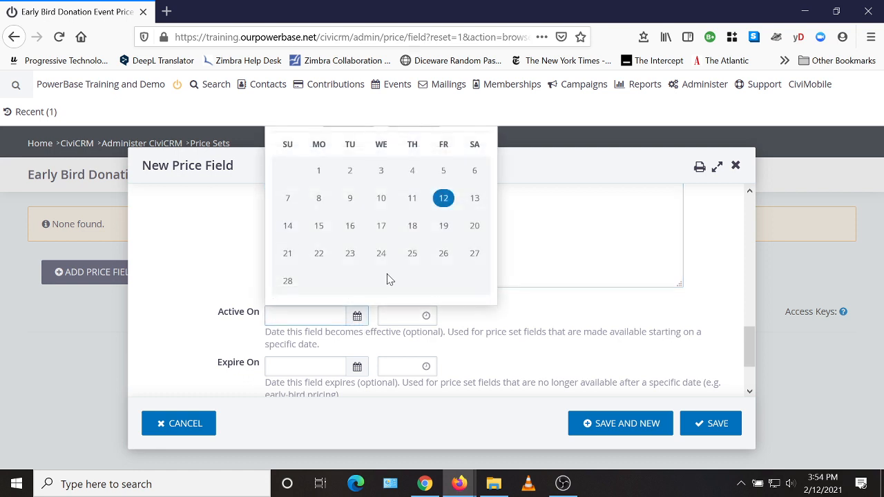
click(413, 198)
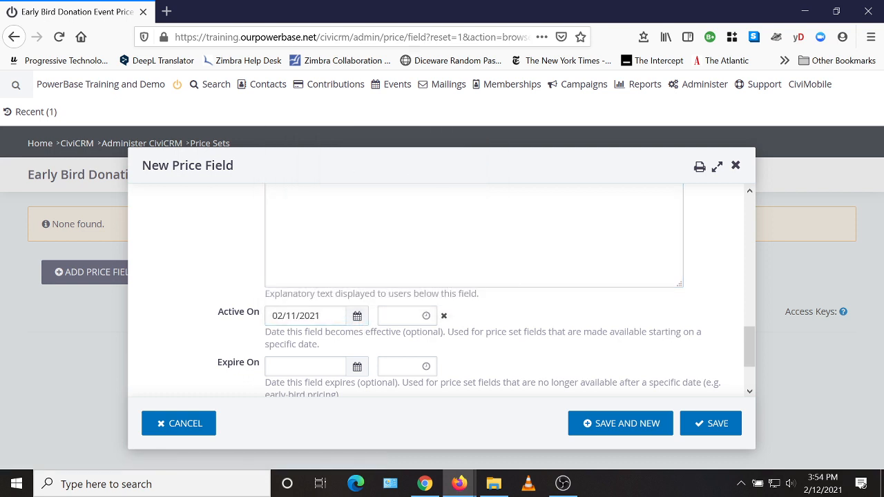
Set the price field to expire on 05/18/2021 at 11:59PM.
click(357, 367)
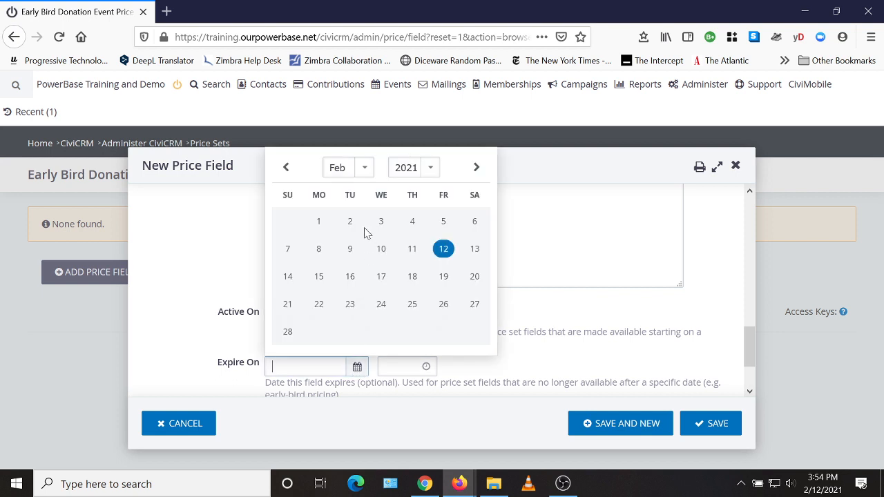
click(364, 169)
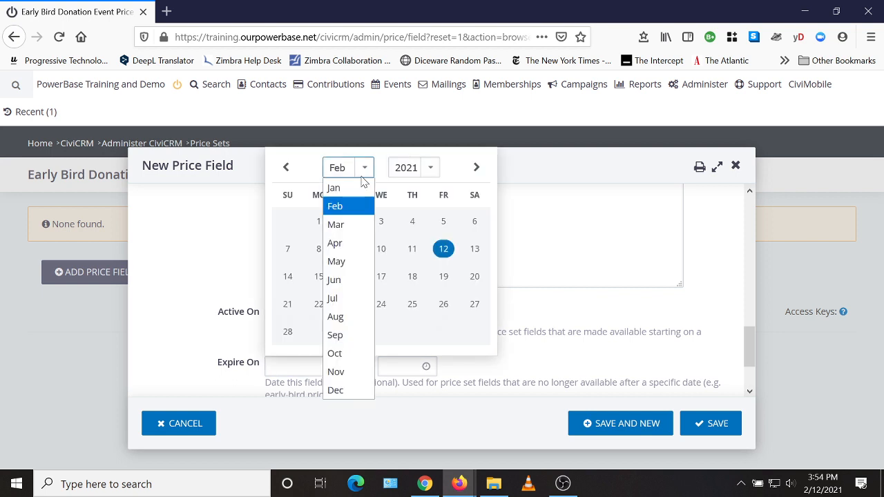
click(345, 261)
click(350, 305)
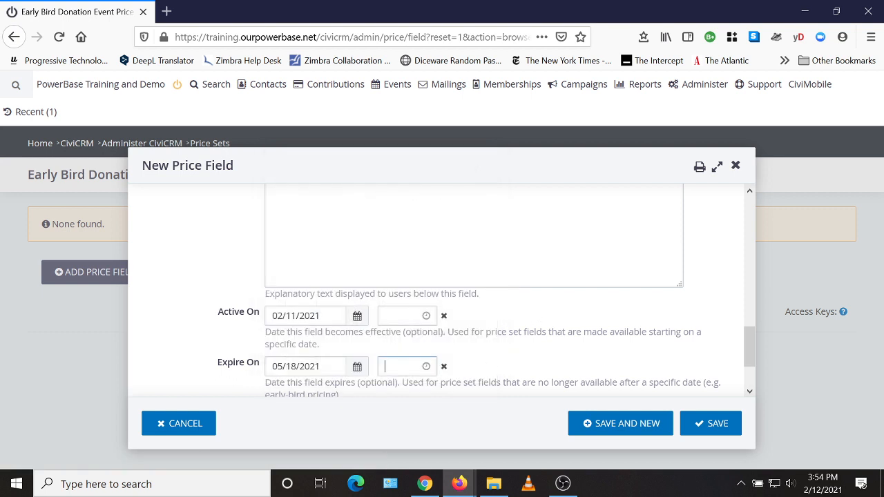
click(406, 366)
click(403, 366)
text(5)
key(BackSpace)
text(59PM)
click(542, 356)
scroll(542, 356, down, 2)
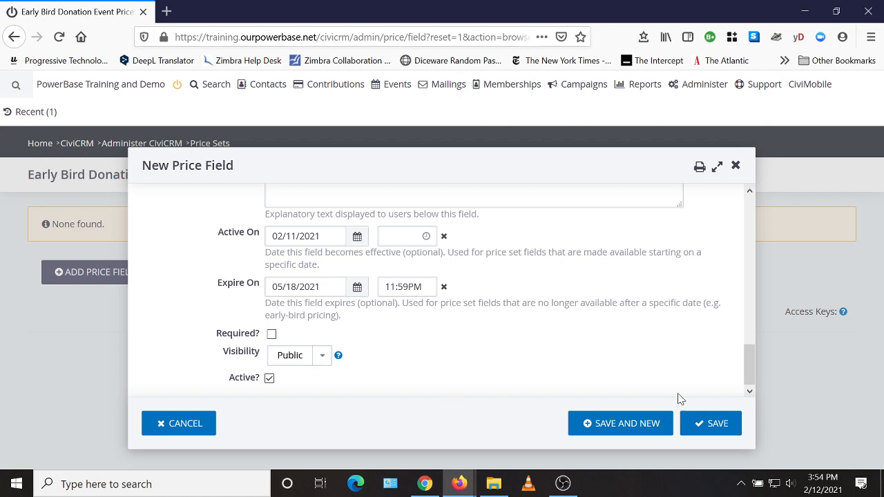
scroll(551, 349, up, 5)
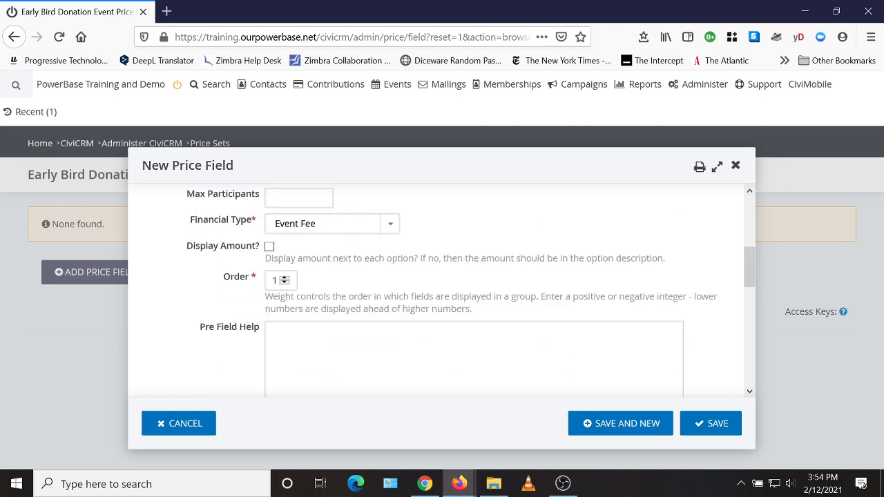
scroll(578, 331, up, 2)
scroll(572, 332, down, 5)
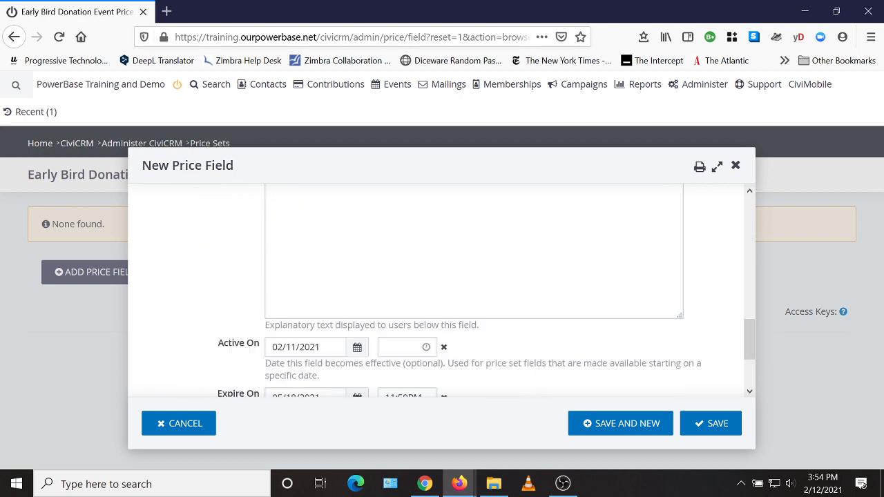
scroll(560, 317, down, 2)
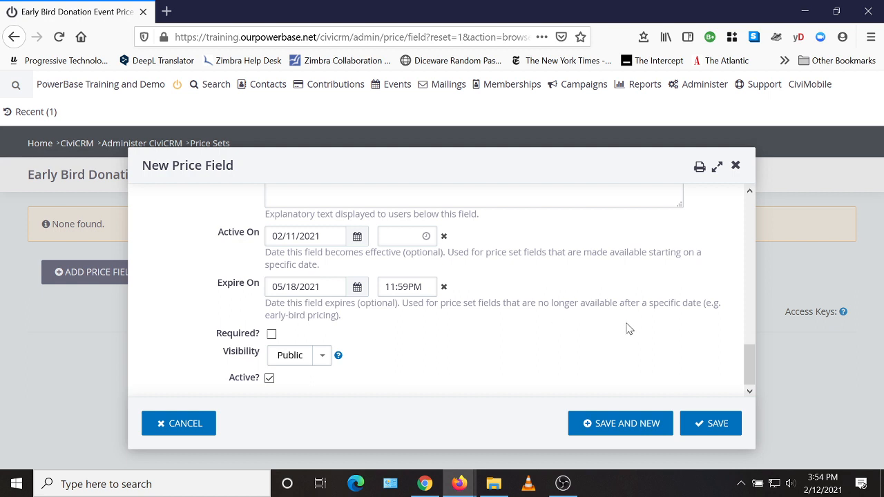
Save the general ticket field and label a new price field "Early Bird Elder or Youth Ticket - $5/person through May 18th".
click(614, 425)
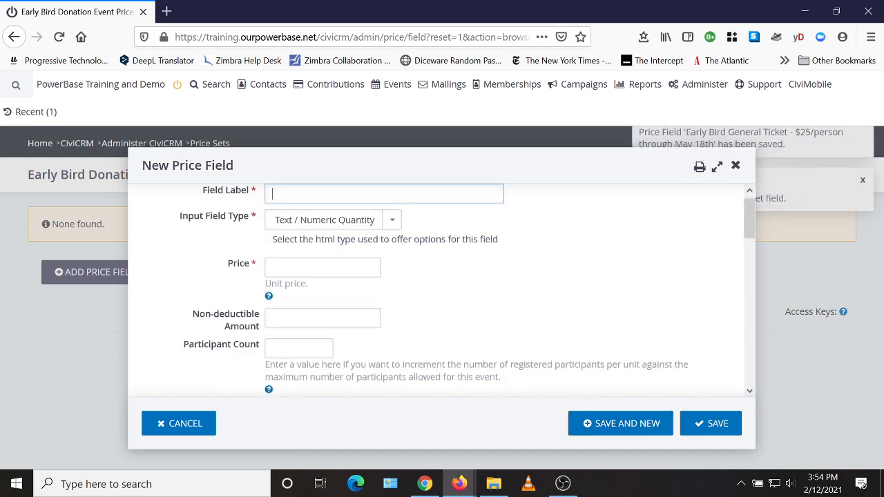
key(ctrl+v)
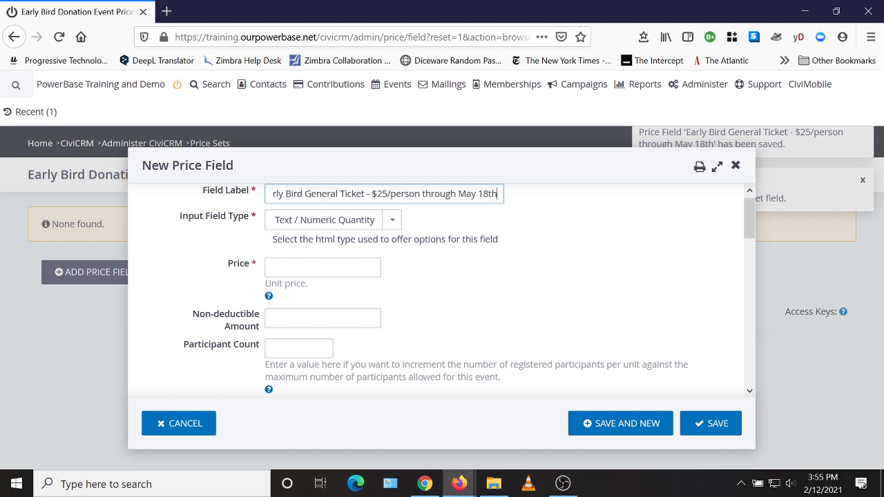
drag(339, 194, 304, 194)
text(Elder or Y)
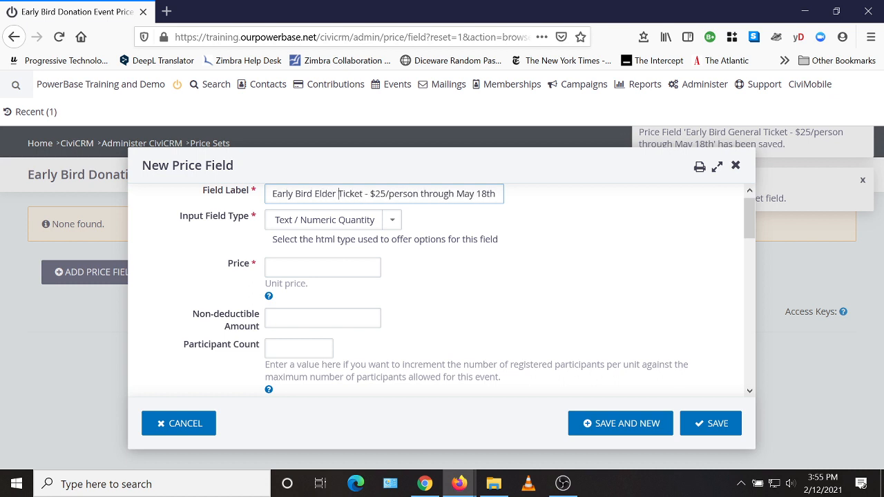
text(outh)
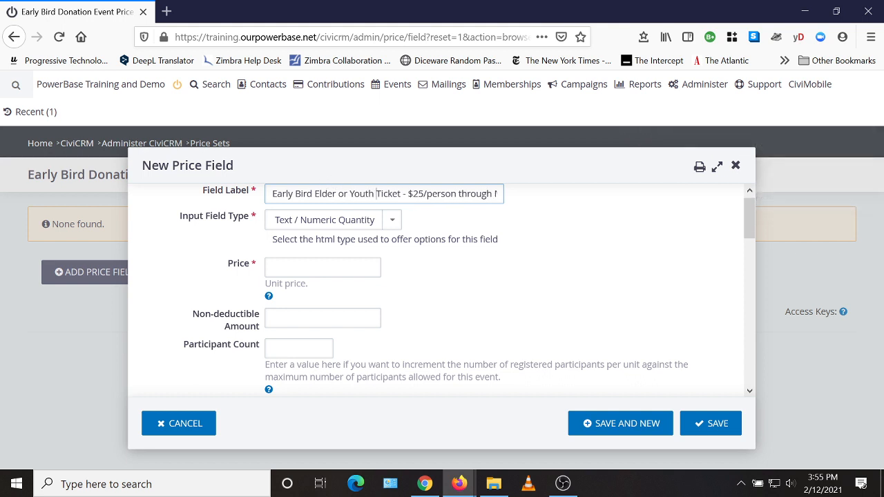
key(BackSpace)
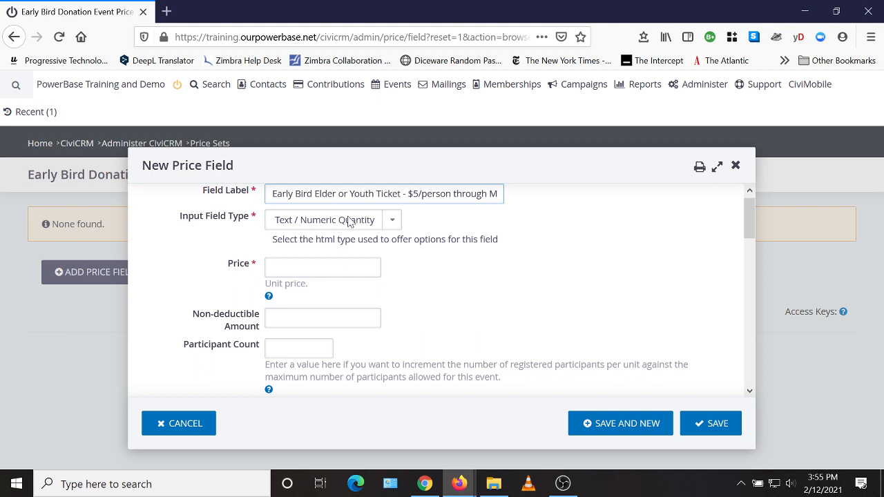
Set the elder or youth ticket's unit price to 5 and turn off Display Amount.
key(Tab)
key(Tab)
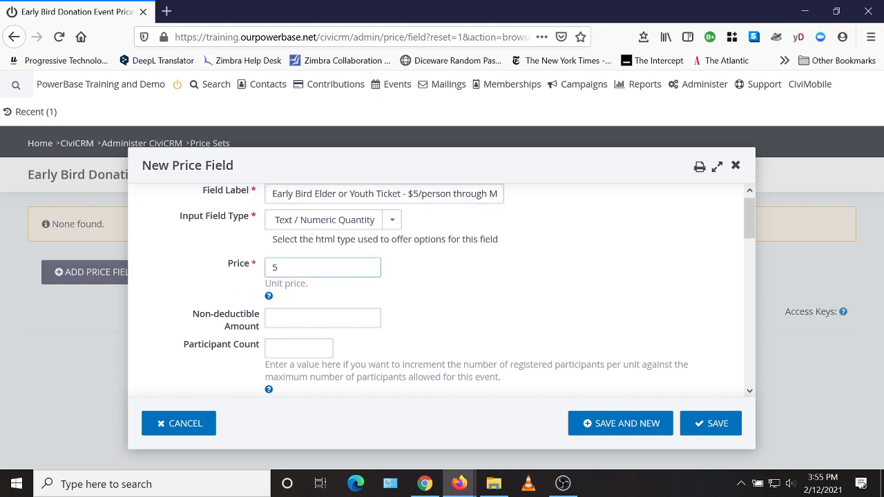
scroll(490, 294, down, 4)
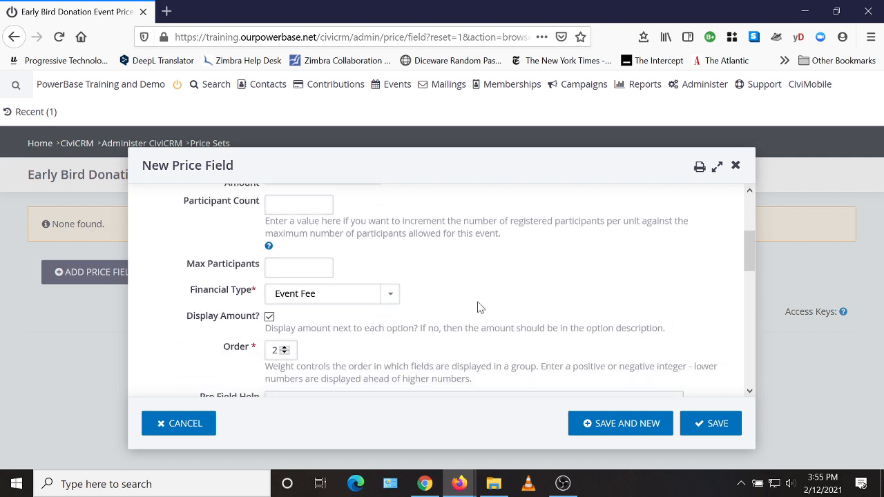
click(270, 317)
Enter "Enter Number of Tickets" as the Post Field Help of the elder or youth ticket field.
scroll(577, 288, down, 2)
scroll(473, 290, down, 2)
click(272, 282)
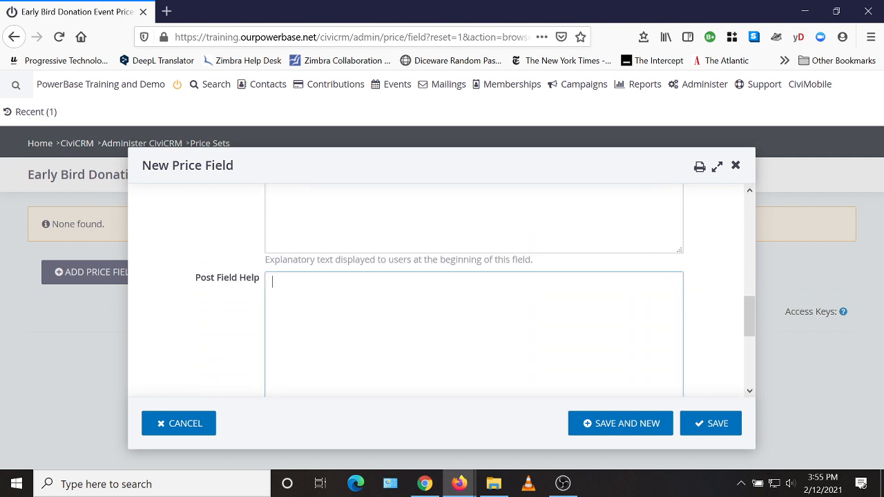
text(Enter Number of Ticket)
key(BackSpace)
key(BackSpace)
key(BackSpace)
key(BackSpace)
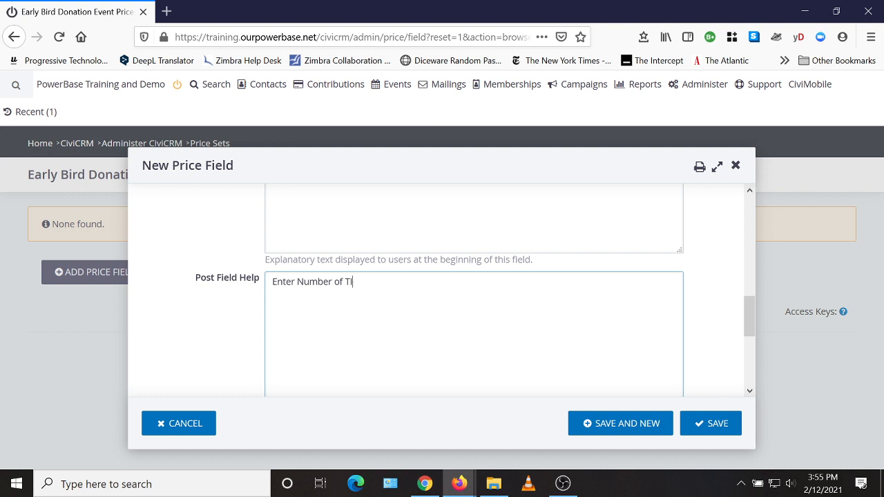
text(ckets)
Set the elder or youth ticket field's Active On date to 02/11/2021.
scroll(349, 248, down, 5)
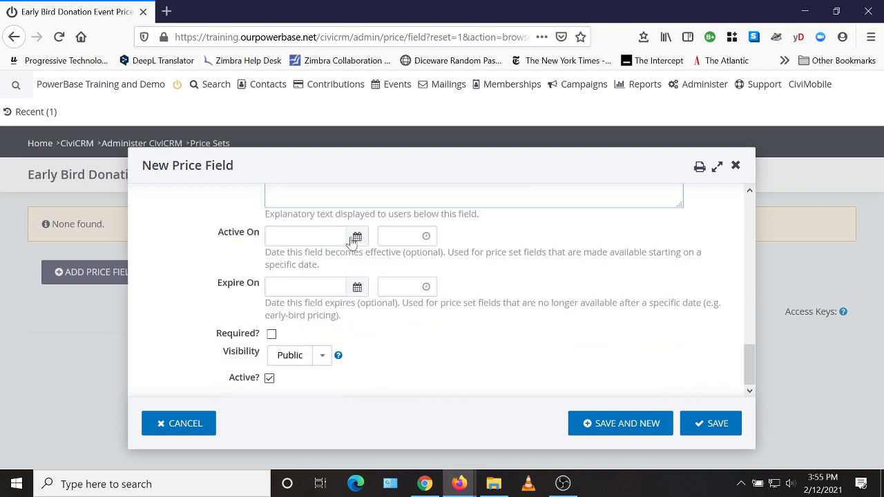
click(357, 238)
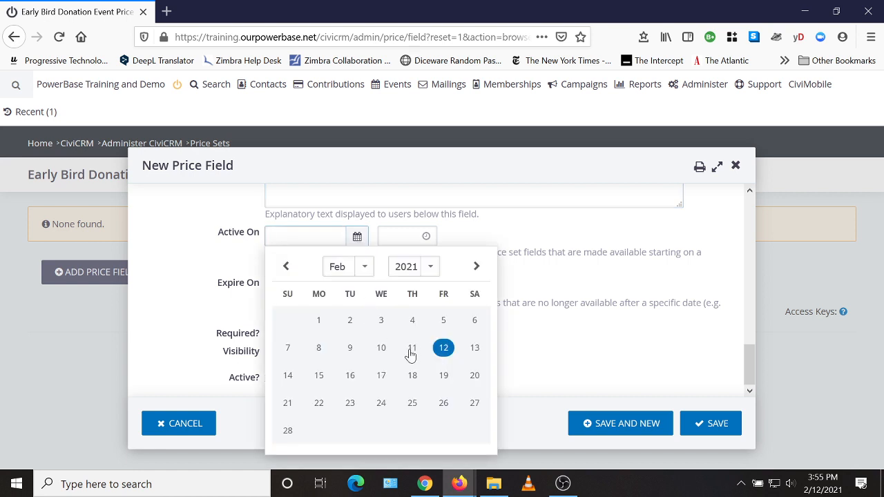
click(412, 349)
Set the elder or youth ticket field to expire on 05/18/2021 at 11:59PM.
click(357, 288)
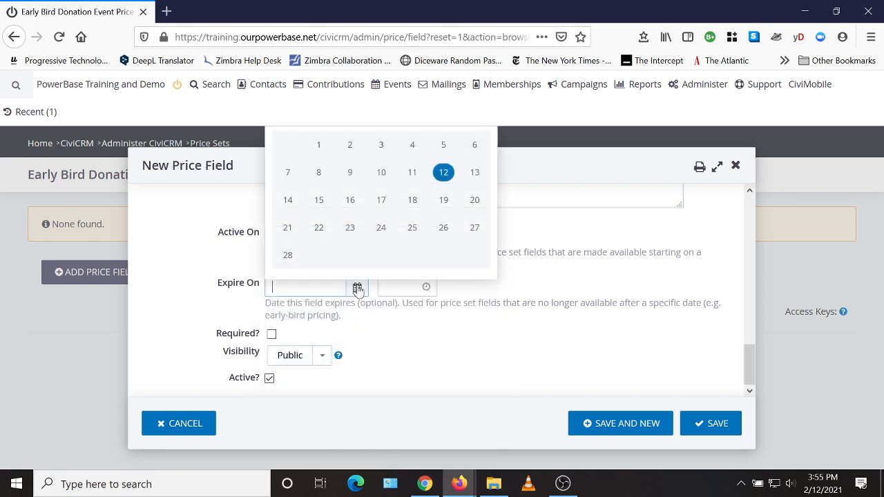
scroll(619, 291, up, 2)
scroll(613, 286, down, 2)
scroll(569, 301, up, 2)
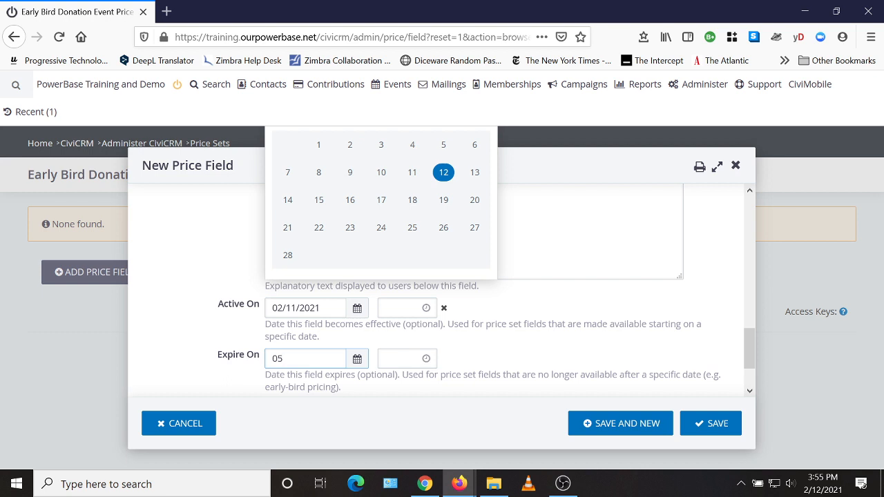
text(8/2021)
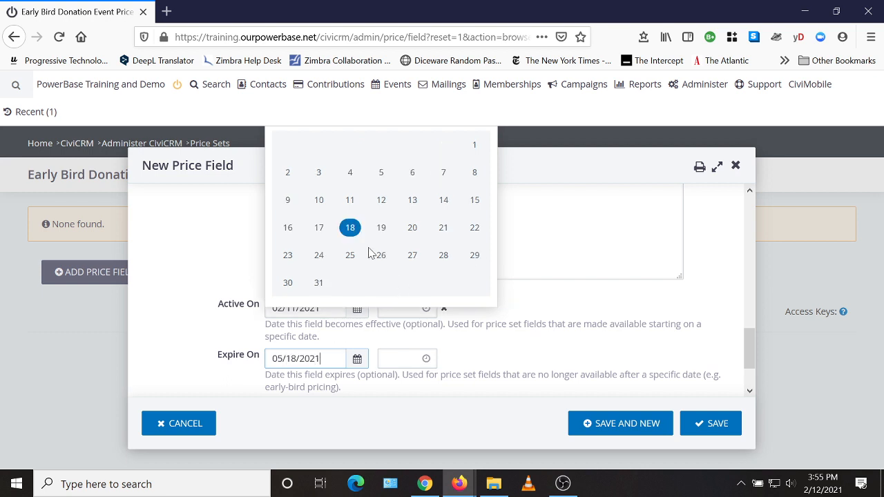
key(Tab)
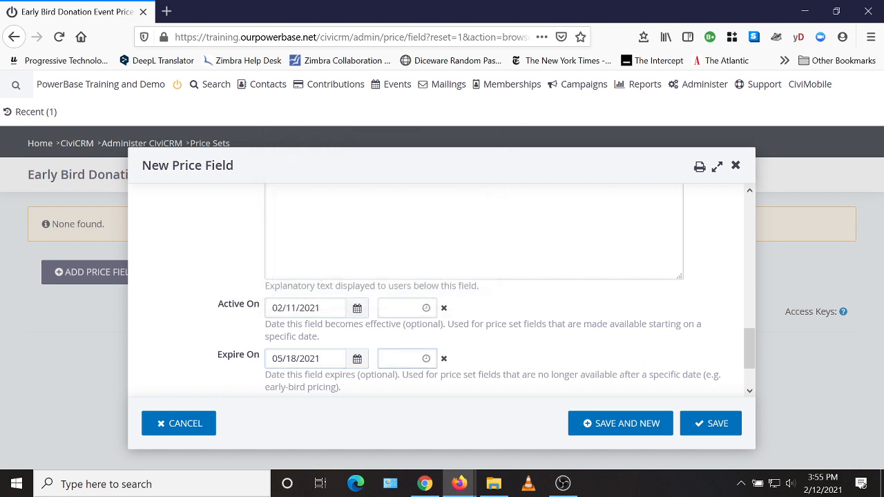
text(11:59PM)
key(Tab)
click(494, 354)
scroll(495, 352, down, 2)
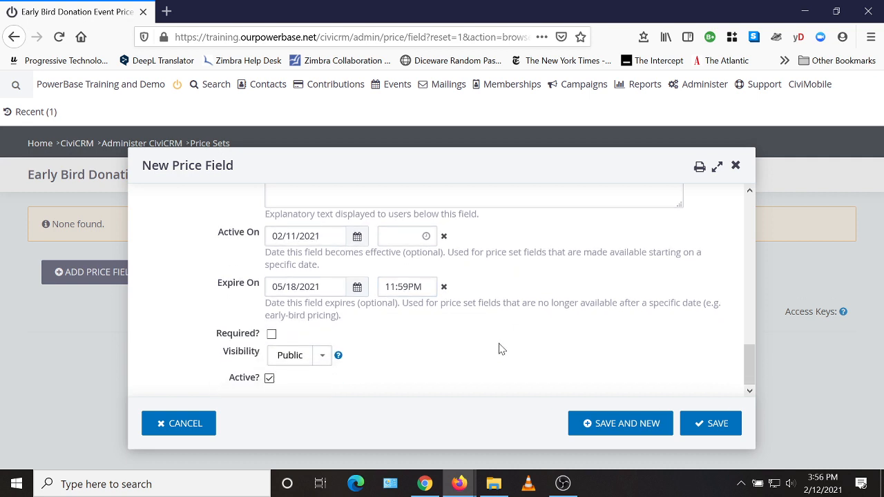
Review the elder or youth ticket field's settings, then save it and start another new price field.
scroll(450, 362, up, 1)
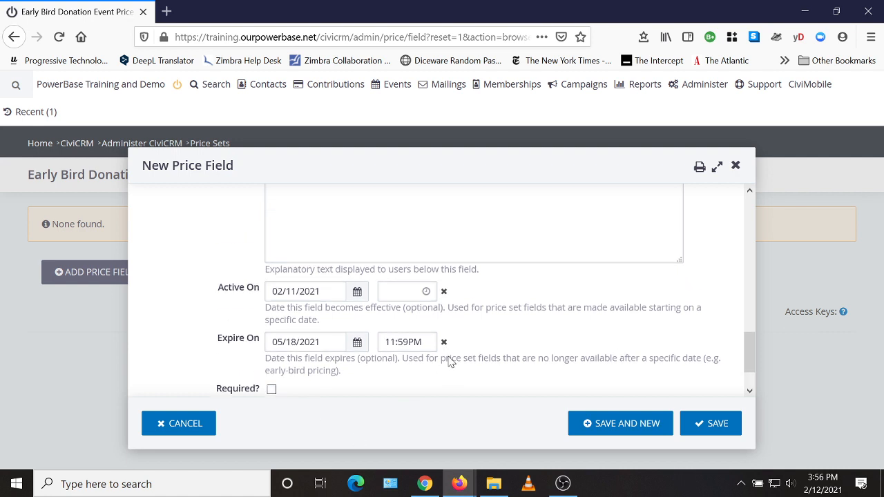
scroll(450, 361, up, 6)
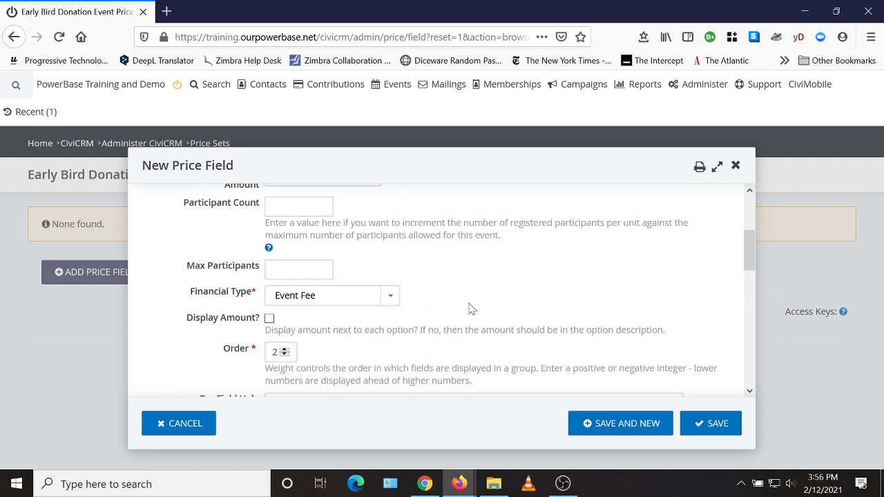
scroll(204, 345, down, 7)
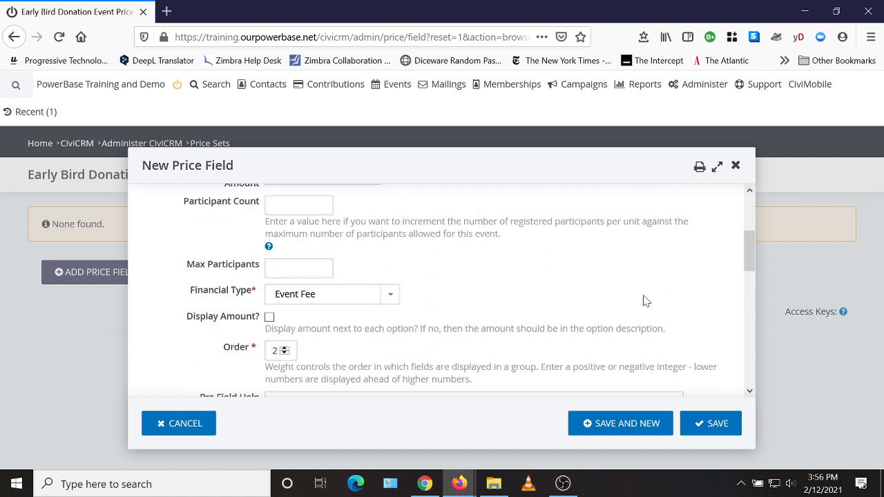
click(632, 435)
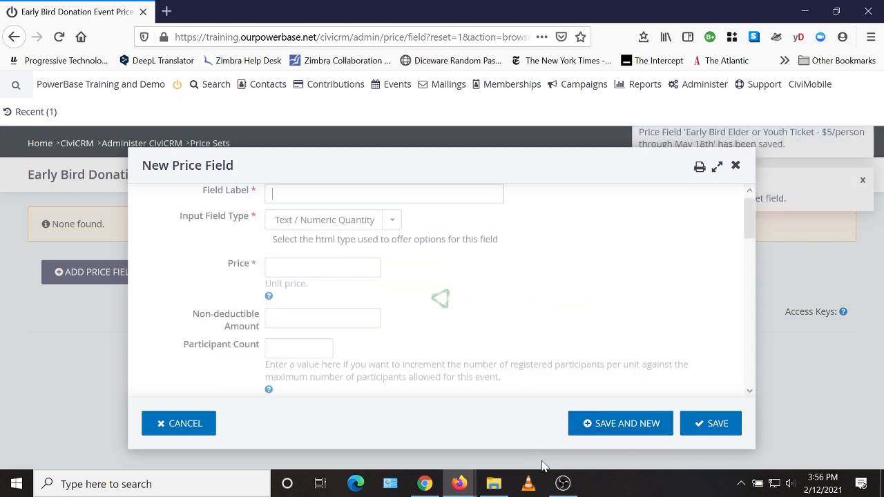
Label the new price field "Optional Dinner - $10/person".
click(283, 201)
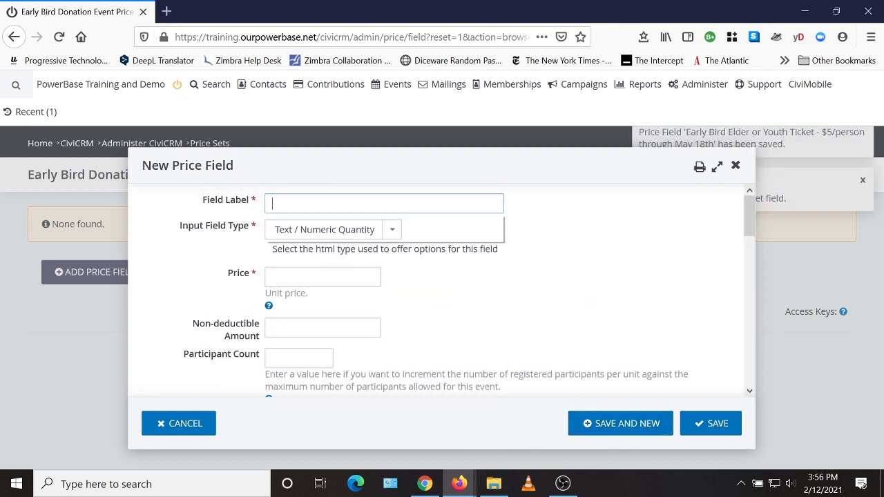
text(Optio)
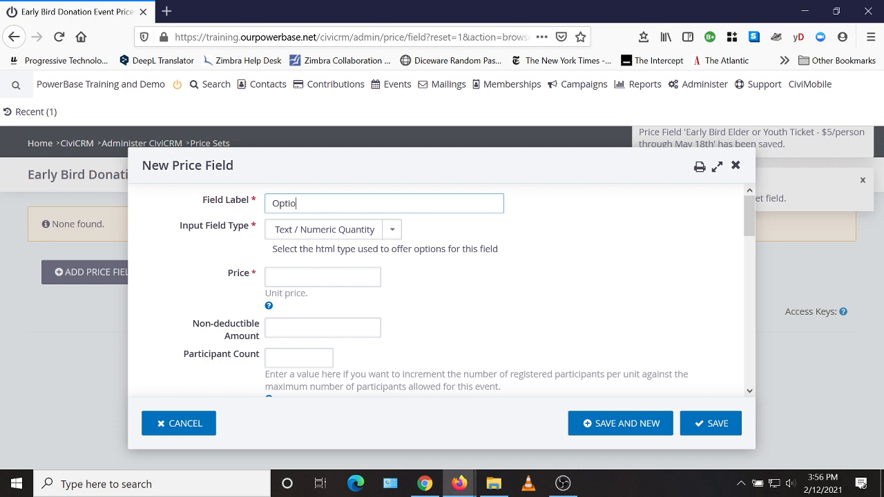
text(nal Dinner - $10/person)
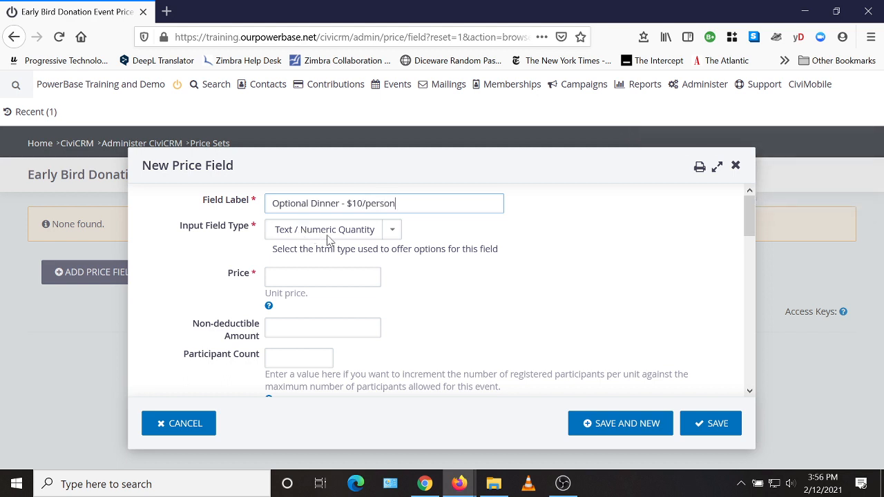
Set both the unit price and the non-deductible amount of the dinner field to 10.
click(322, 276)
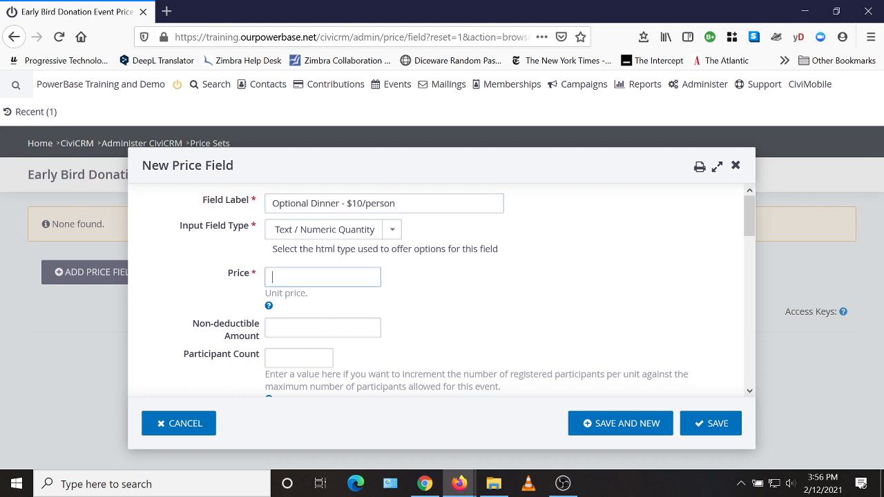
scroll(526, 308, down, 2)
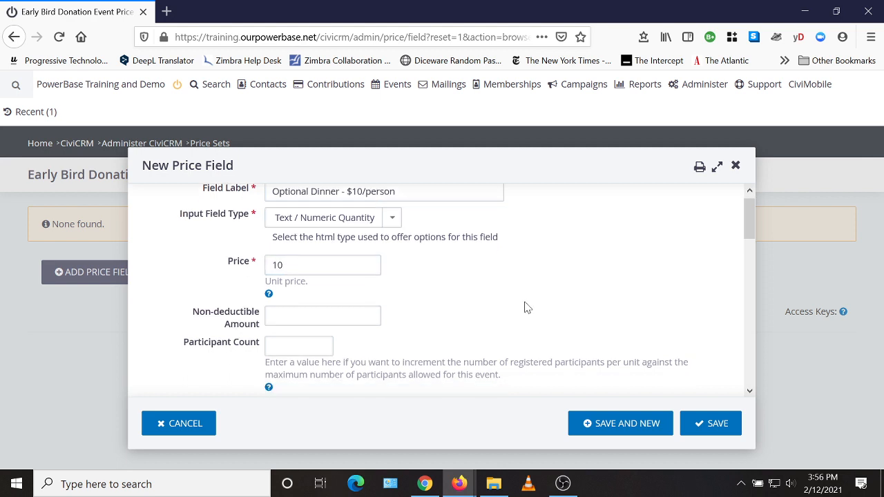
key(Tab)
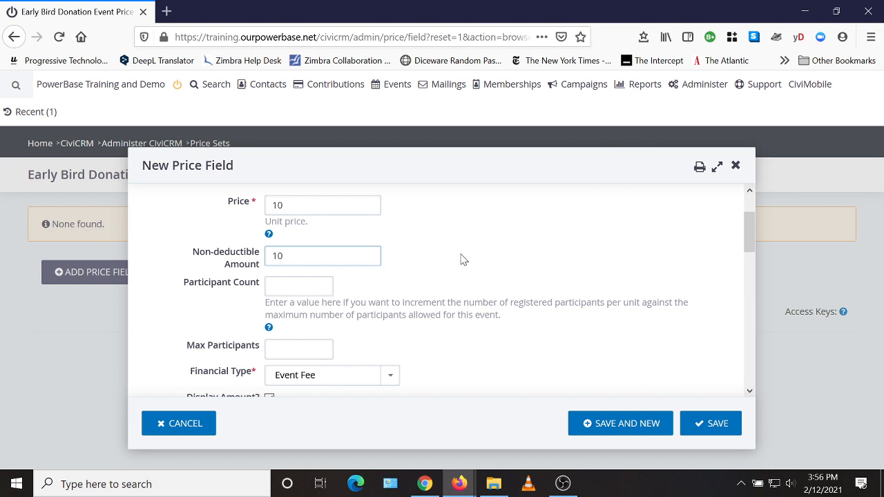
scroll(462, 261, down, 2)
scroll(405, 283, up, 4)
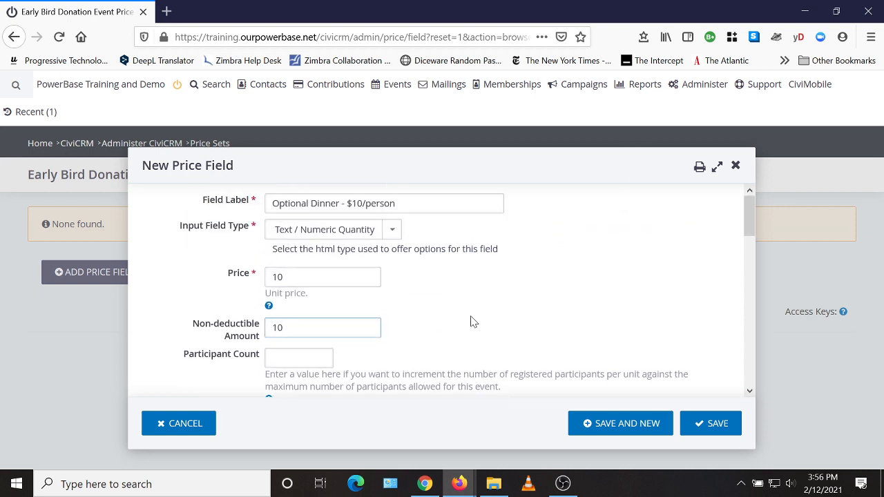
Turn off Display Amount for the dinner field, then save it and start another new price field.
scroll(473, 321, down, 6)
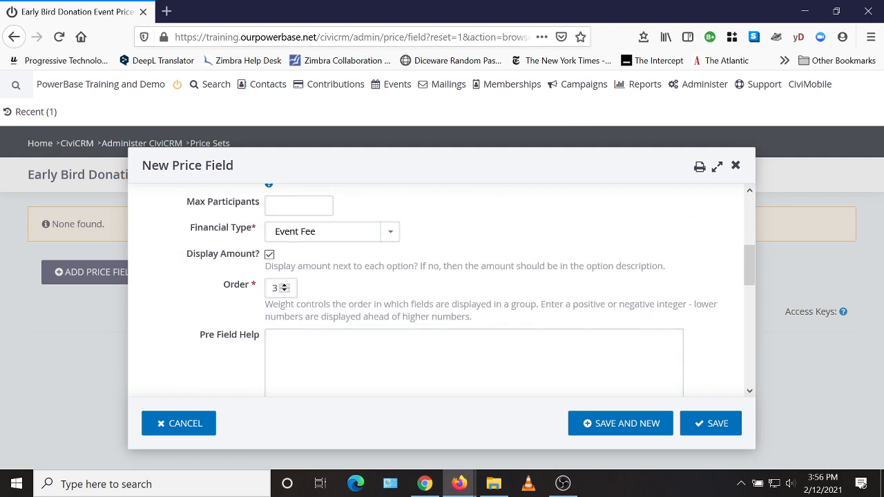
click(270, 254)
scroll(500, 281, up, 6)
scroll(497, 282, down, 12)
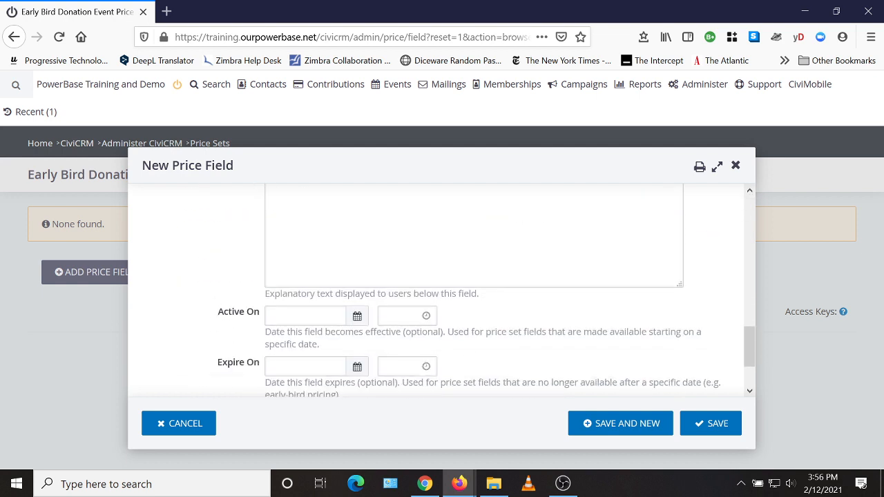
scroll(563, 319, down, 2)
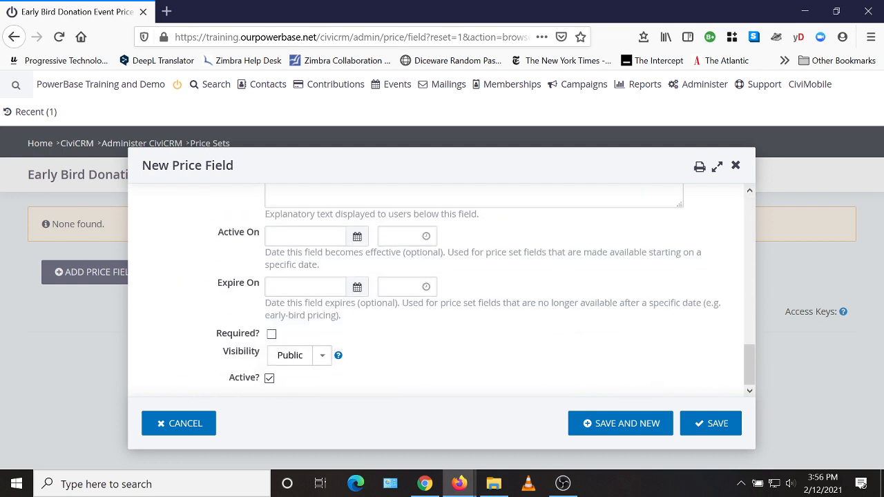
click(617, 423)
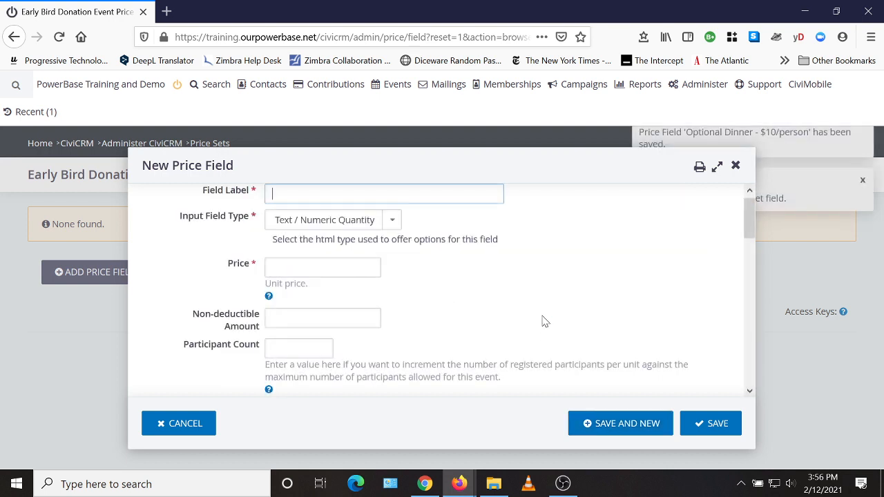
Label the new price field "Additional Donation $" and set its unit price to 1.
text(Addiot)
key(BackSpace)
text(tional Donation)
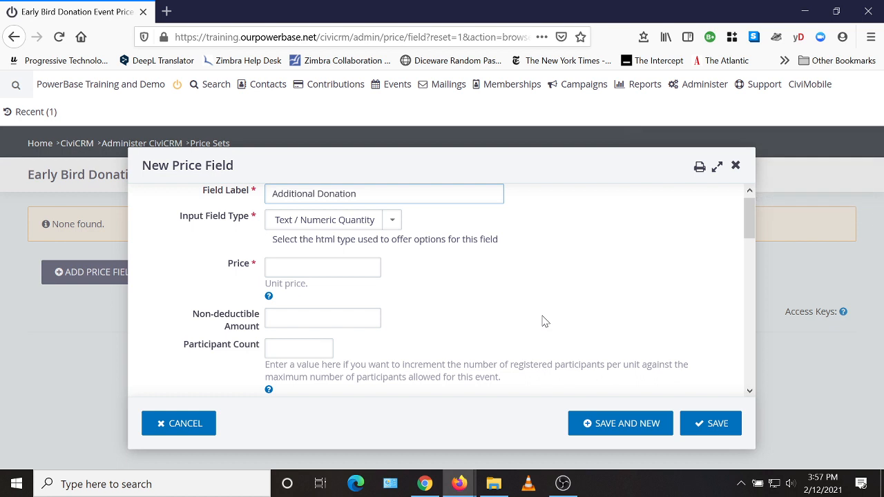
text( $)
key(Tab)
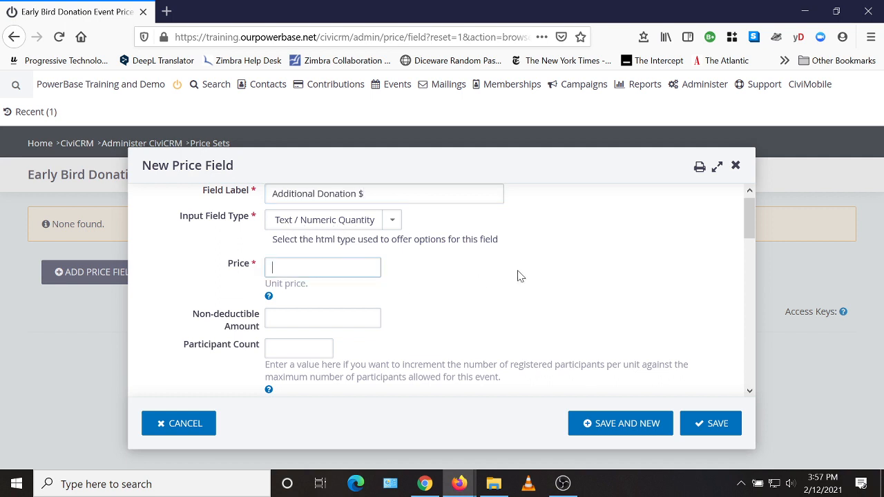
text(1)
key(Escape)
click(455, 273)
scroll(445, 282, down, 2)
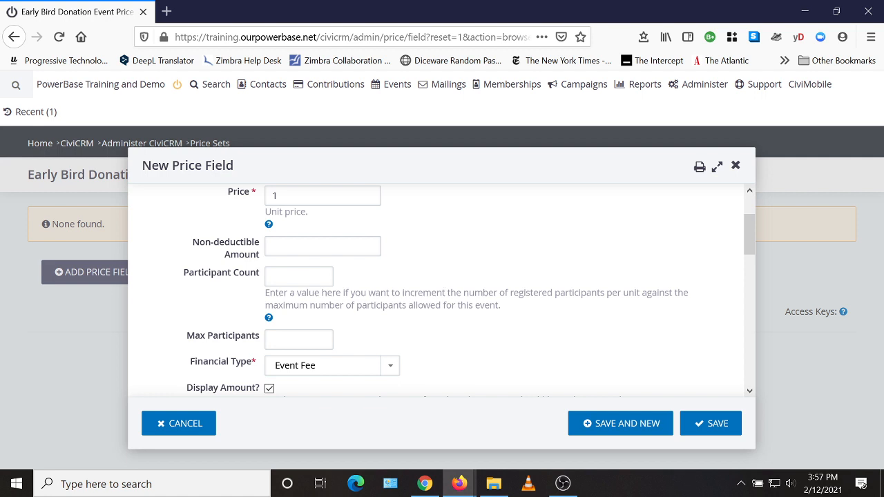
scroll(456, 332, down, 2)
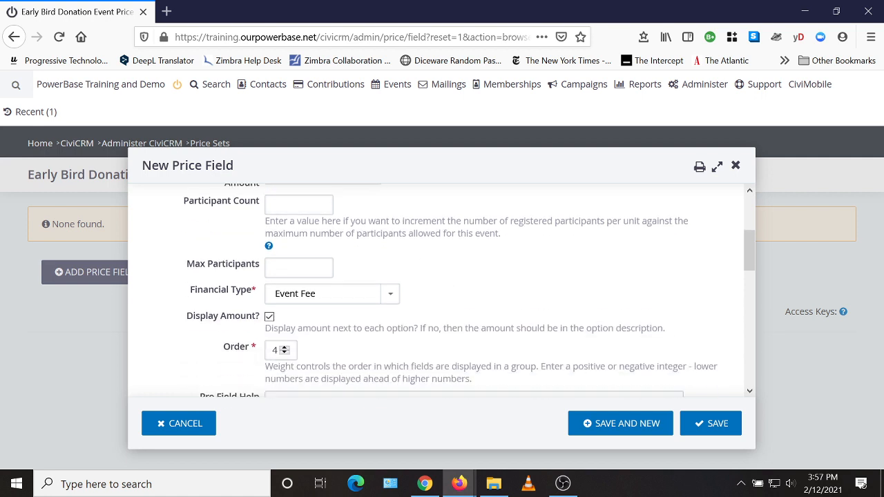
Set the donation field's financial type to Donation and turn off Display Amount.
click(390, 296)
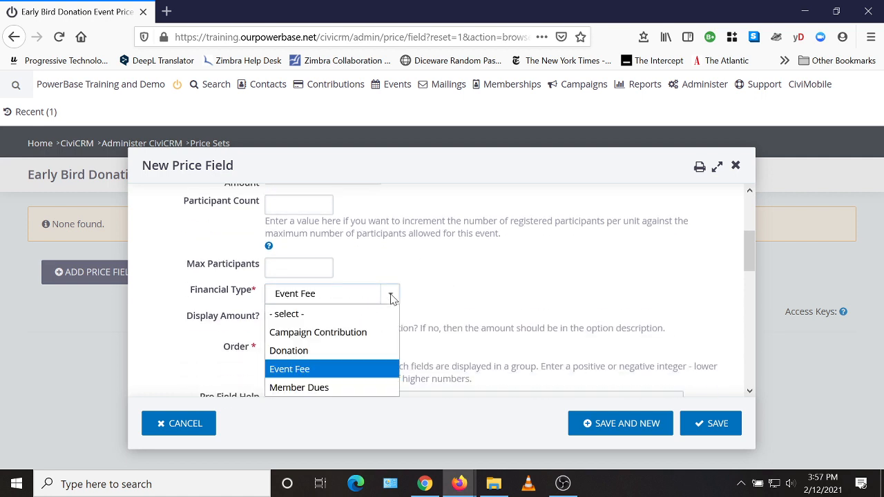
click(349, 351)
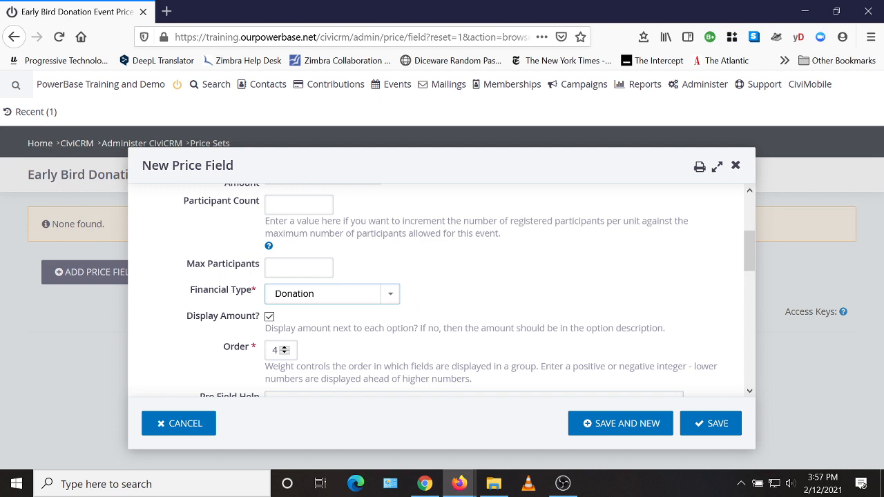
click(269, 316)
Add the post field help "Enter Donation Amount", and save the donation field while starting another new price field.
scroll(537, 314, up, 4)
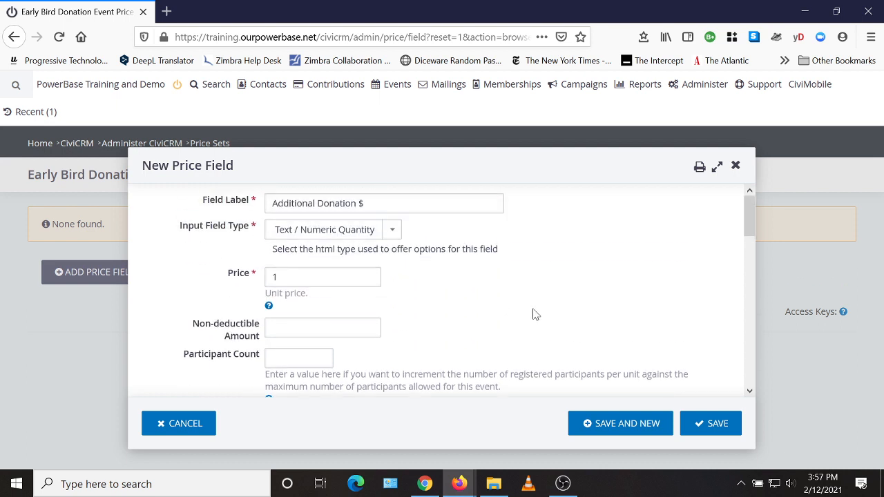
scroll(505, 285, down, 5)
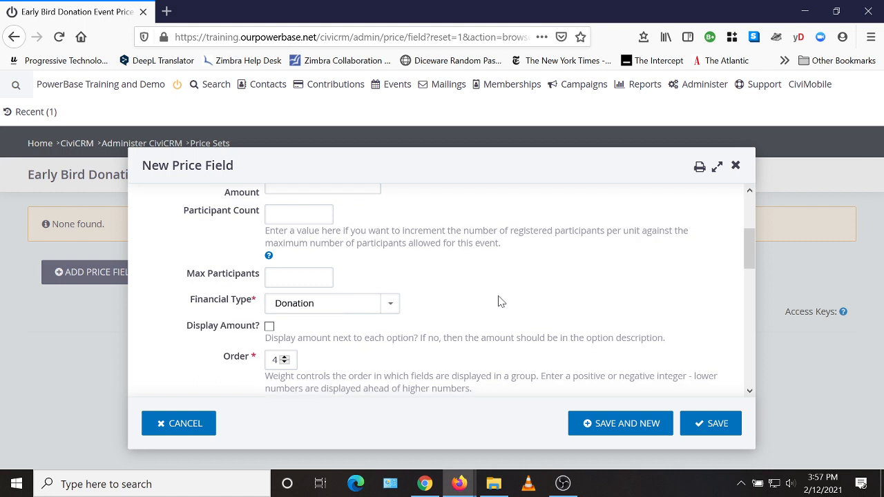
scroll(505, 285, down, 3)
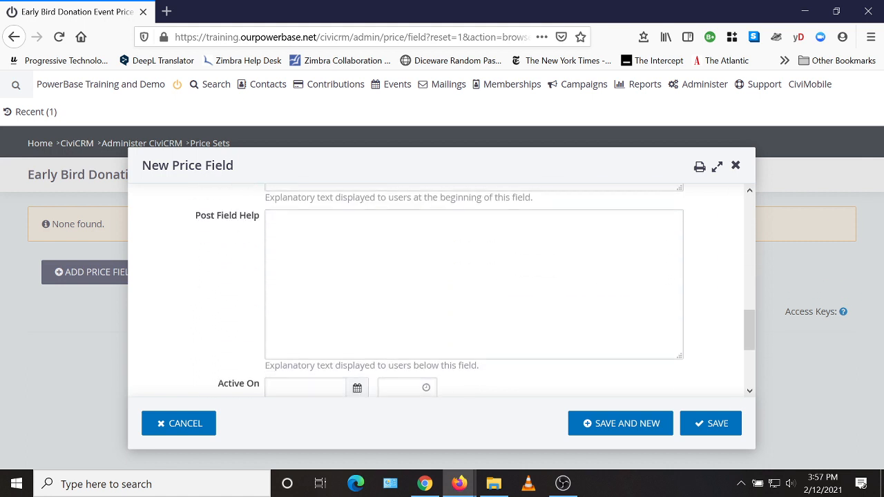
click(272, 219)
text(En)
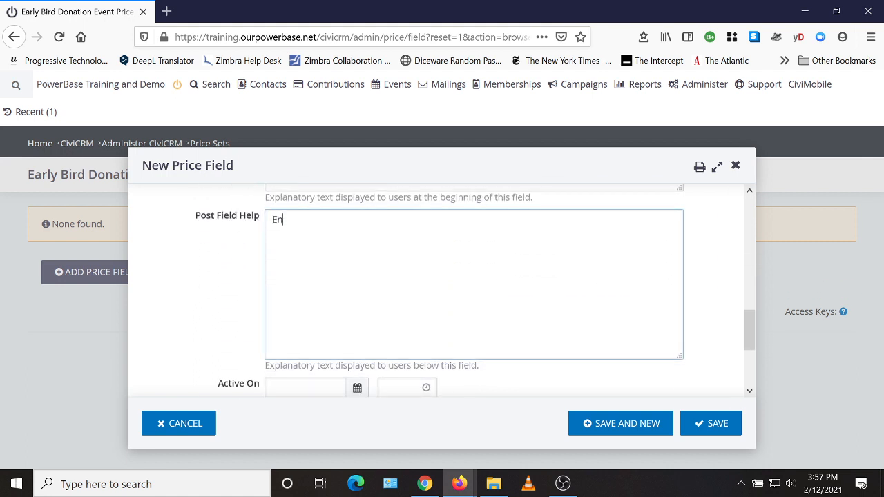
text(ter Donation Amount)
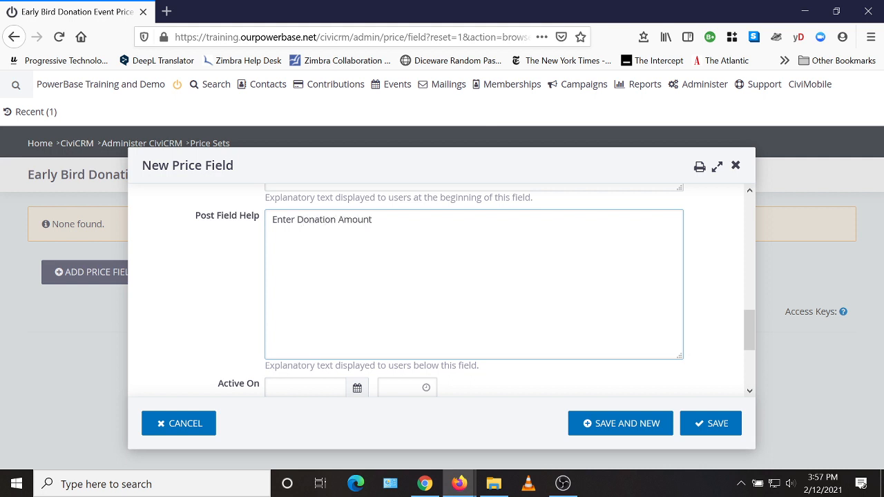
scroll(268, 359, down, 3)
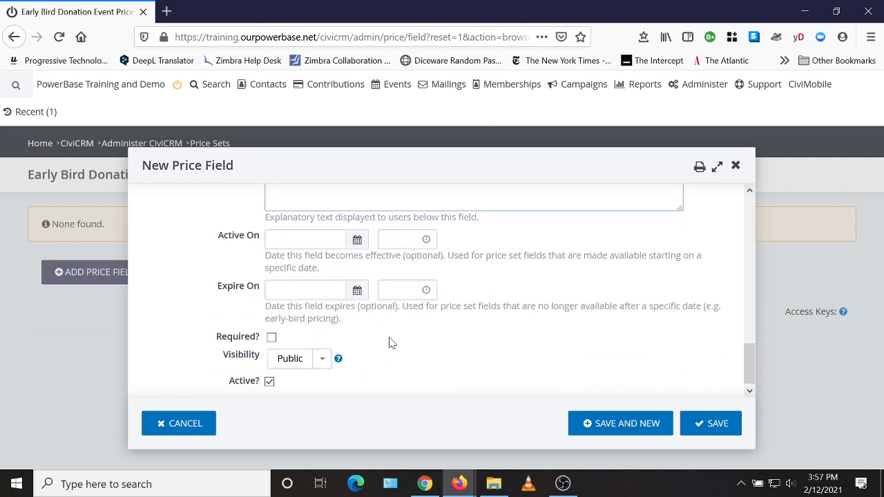
click(620, 424)
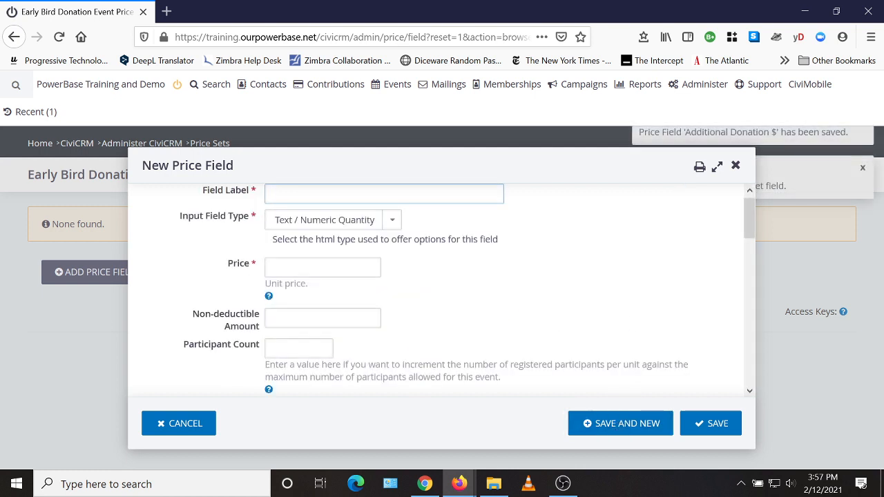
Label the new price field "General Ticket - $50/person" and set its unit price to 50.
text(General)
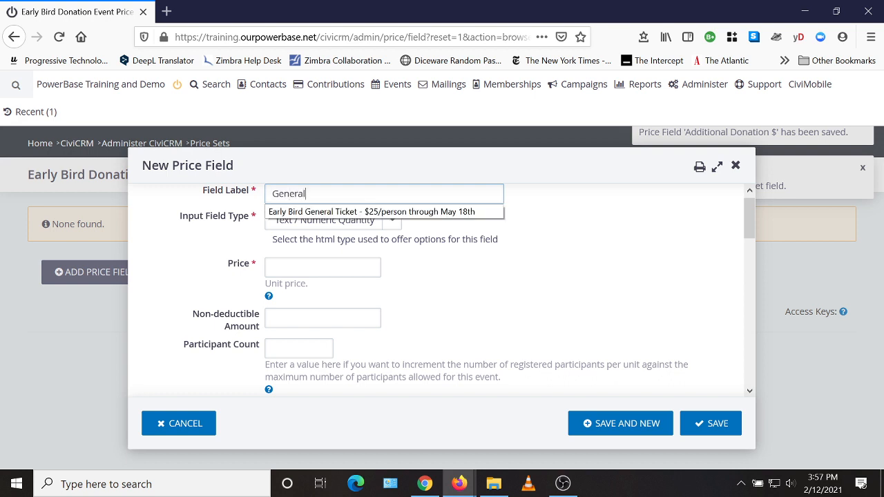
text( Ticket - $50)
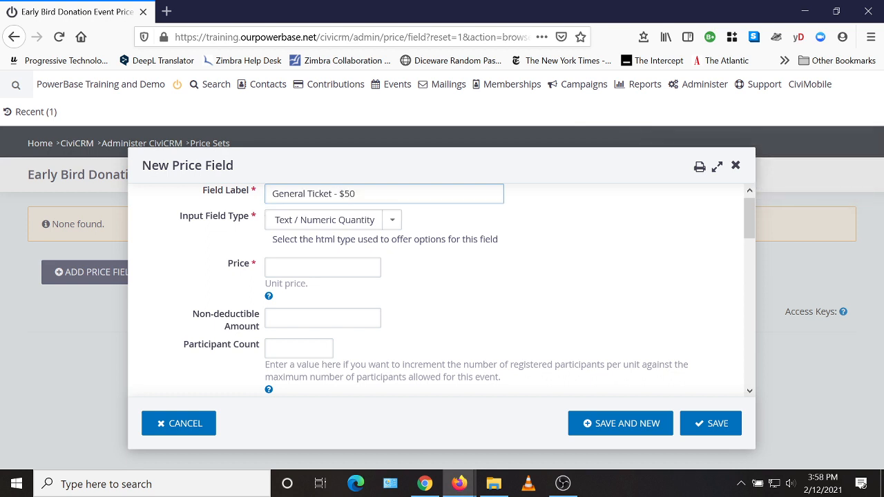
text(/person)
click(323, 268)
text(50)
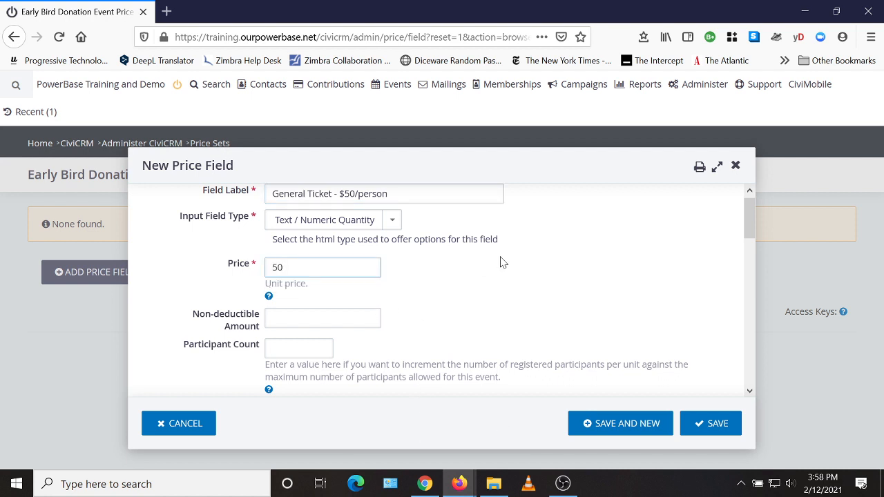
Add the post field help "Enter Number of Tickets" to the general ticket field.
scroll(502, 259, down, 3)
scroll(508, 260, down, 6)
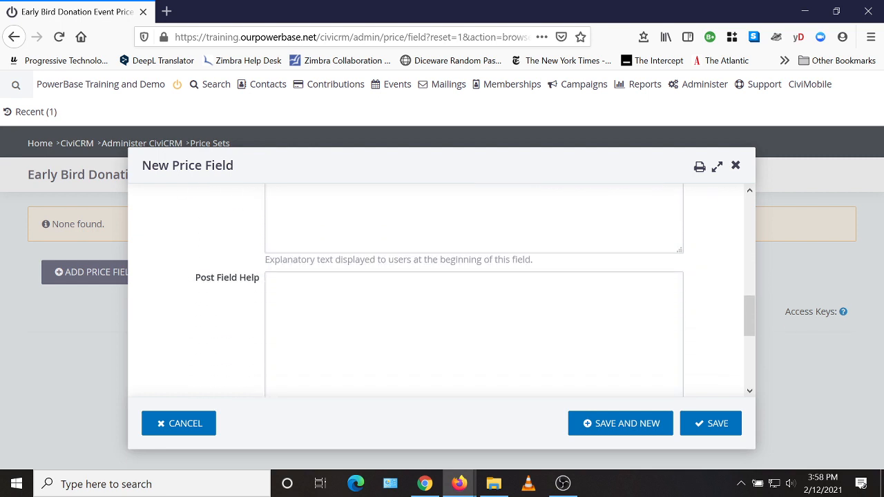
click(273, 281)
text(E)
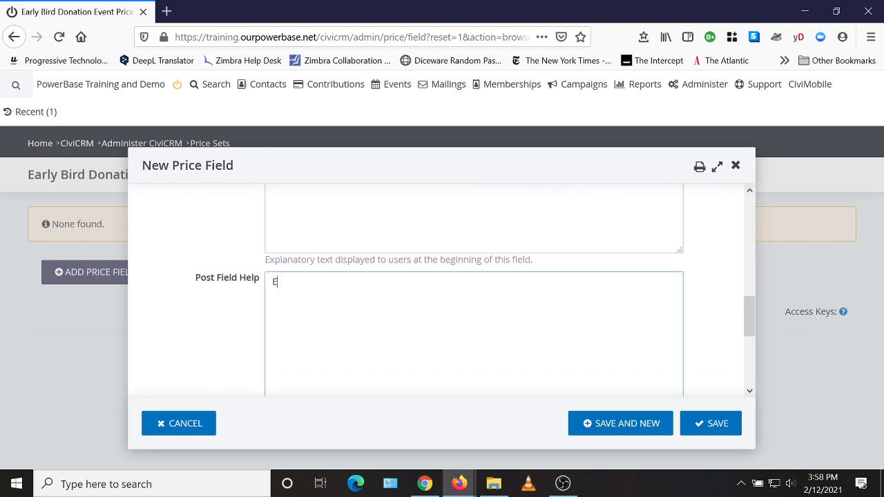
text(nter Number of Tickets)
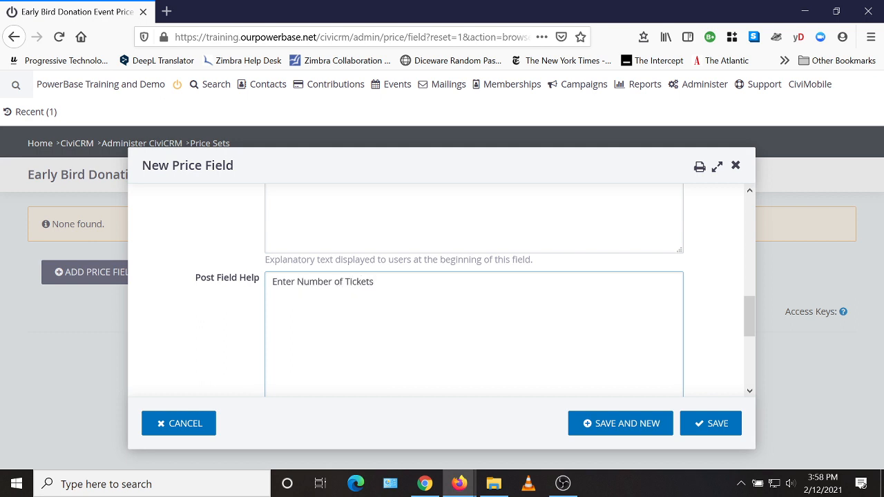
Set the general ticket field's Active On date to 05/19/2021.
scroll(440, 311, down, 3)
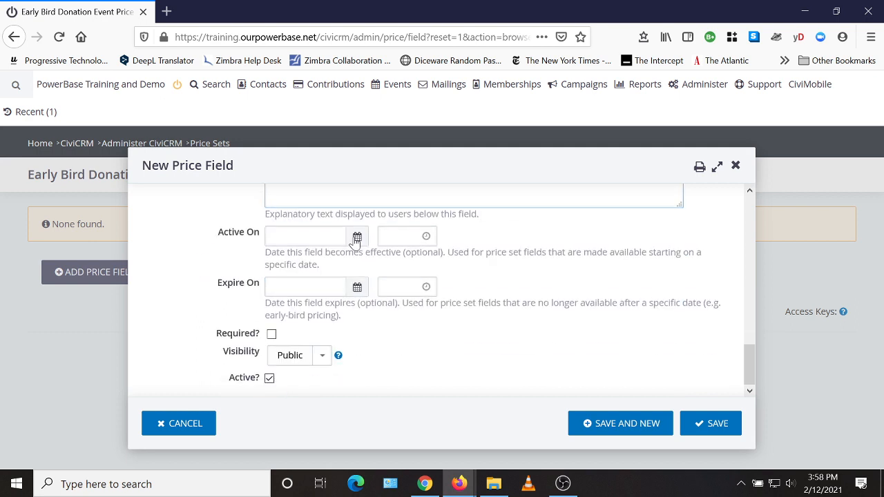
click(358, 236)
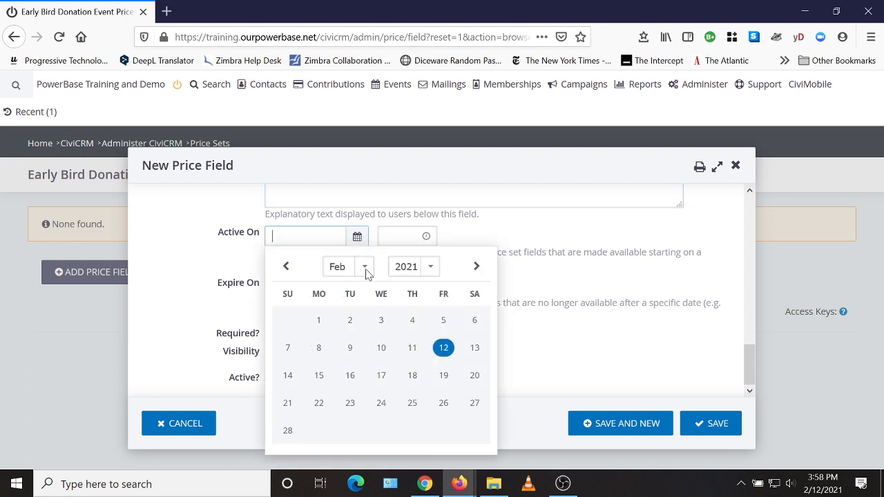
click(365, 268)
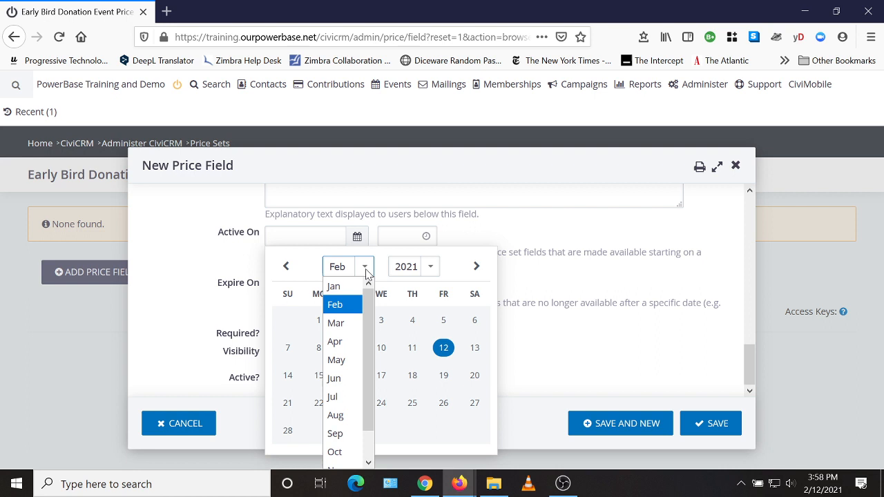
click(340, 359)
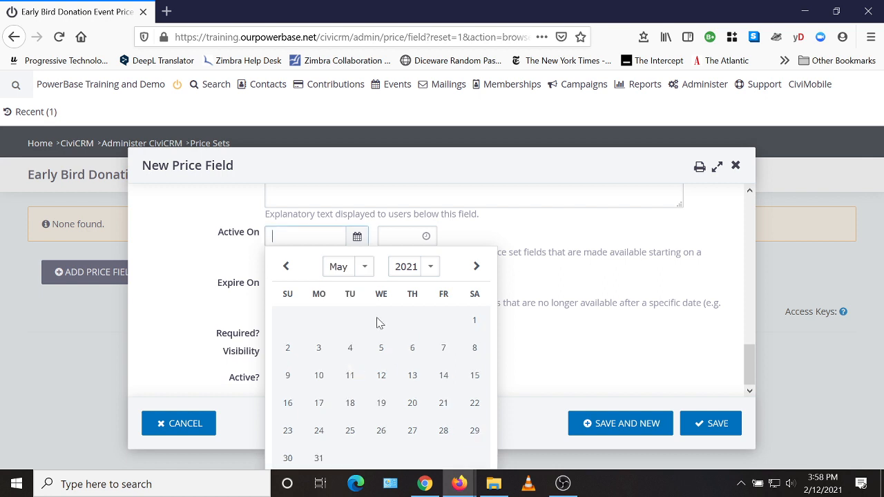
click(382, 406)
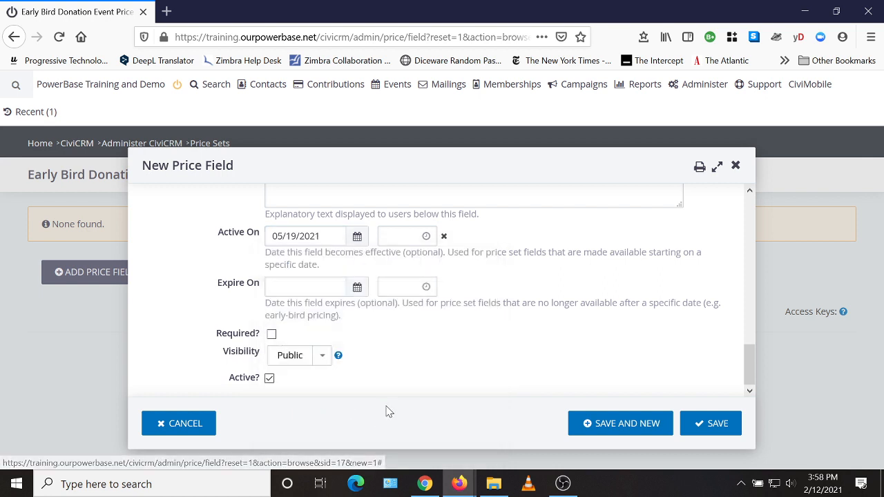
Set the general ticket field's Expire On date to 06/18/2021.
click(355, 291)
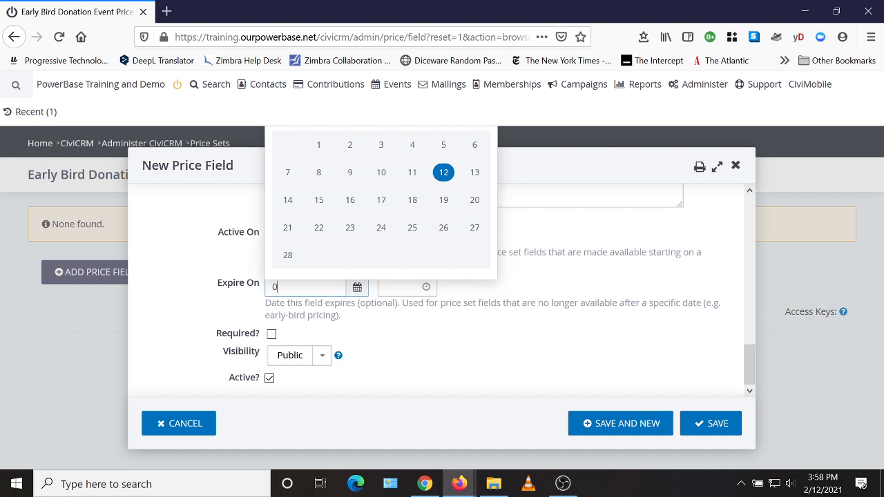
text(06/18/2021)
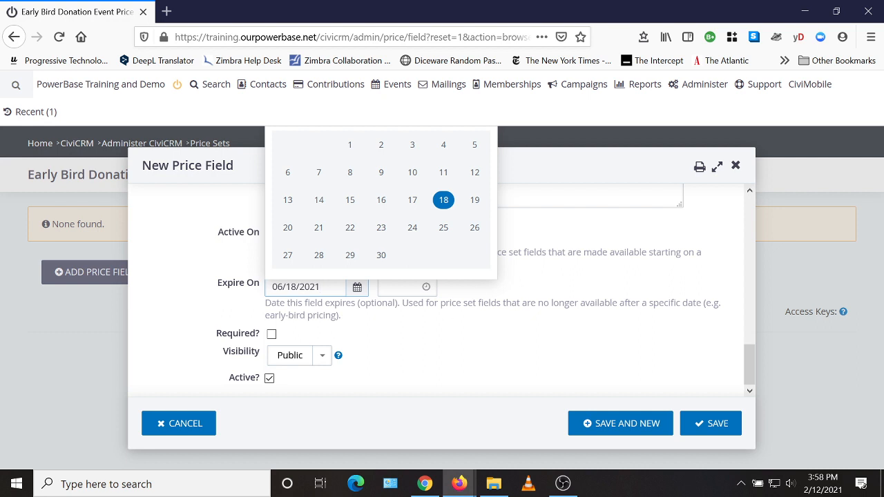
click(532, 297)
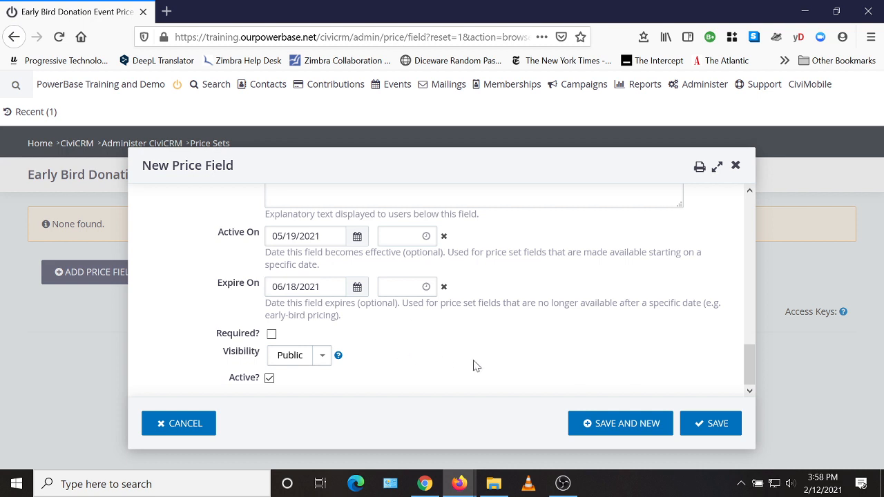
Review the general ticket field's settings, and save it while starting another new price field.
scroll(474, 353, up, 8)
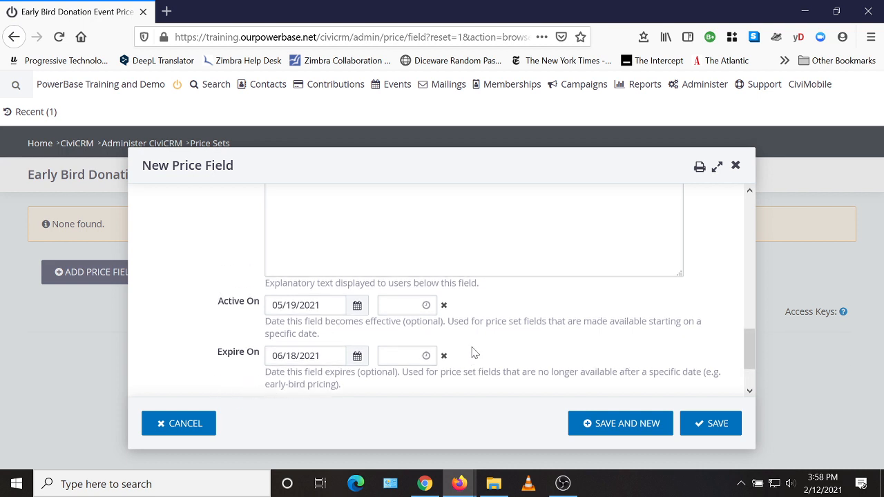
scroll(488, 343, up, 2)
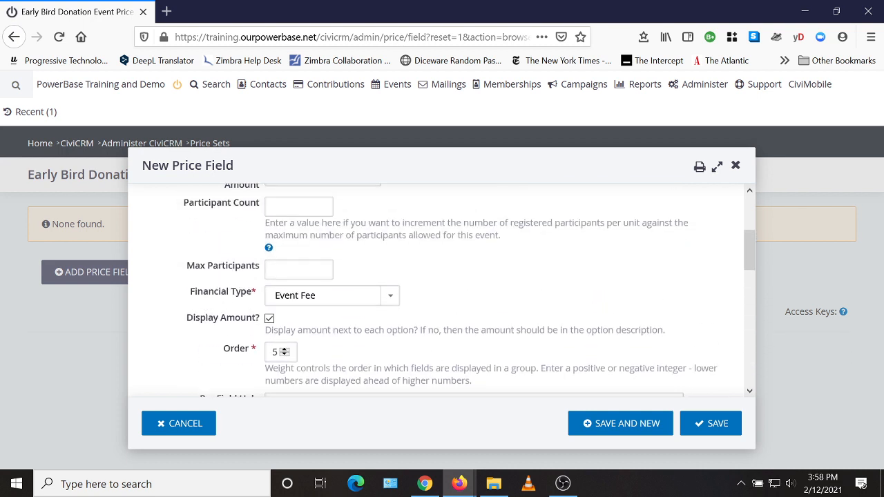
scroll(488, 343, up, 4)
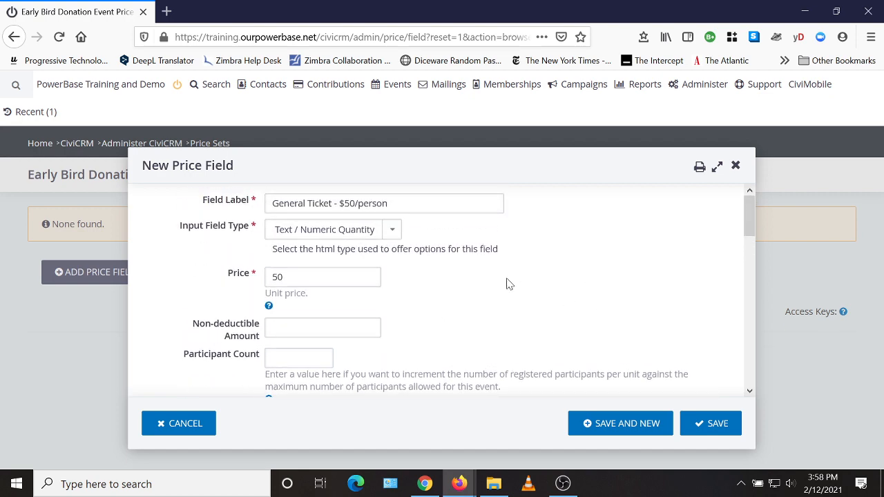
scroll(507, 282, down, 5)
scroll(504, 286, down, 5)
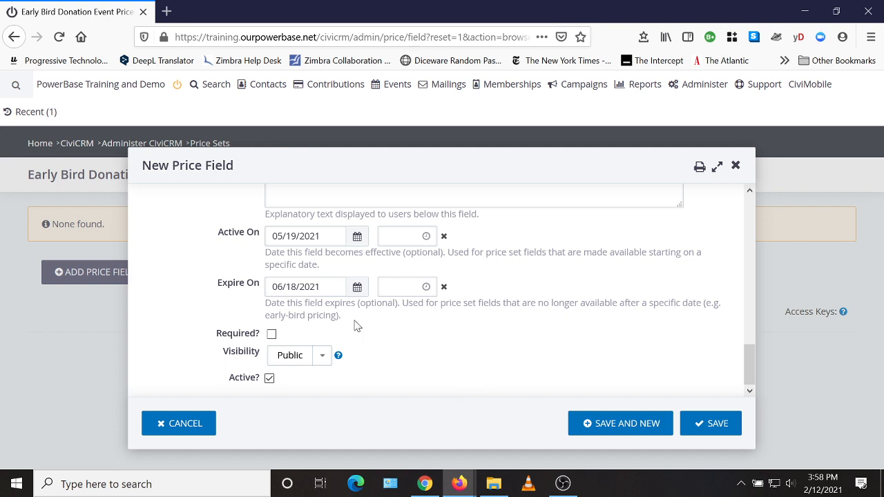
click(618, 424)
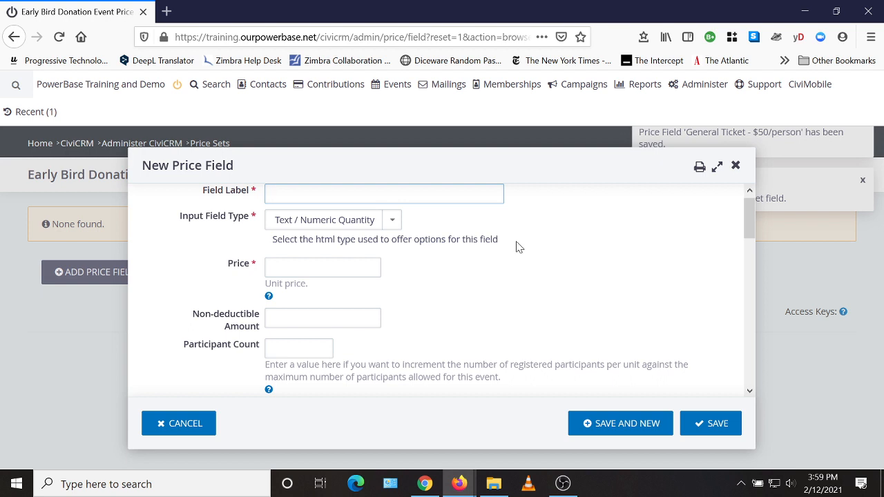
Label the new price field "Elder or Youth Ticket - $10/person" and set its unit price to 10.
text(Elder)
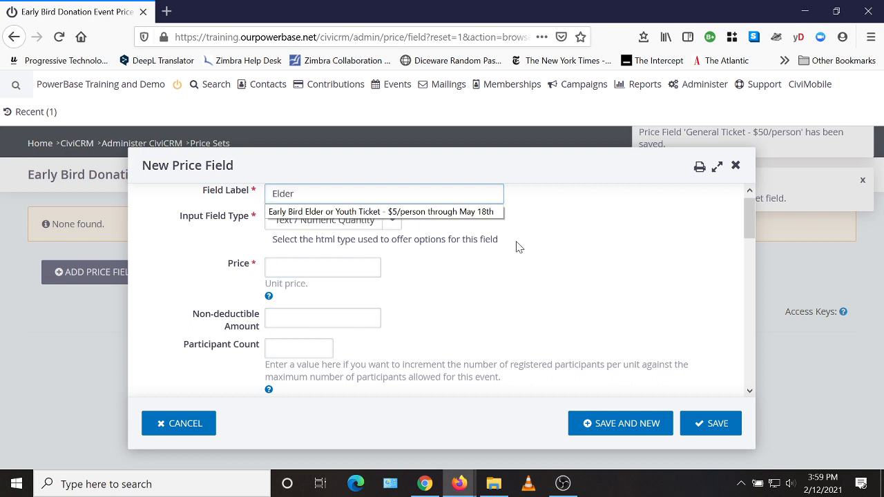
text( or Yourth)
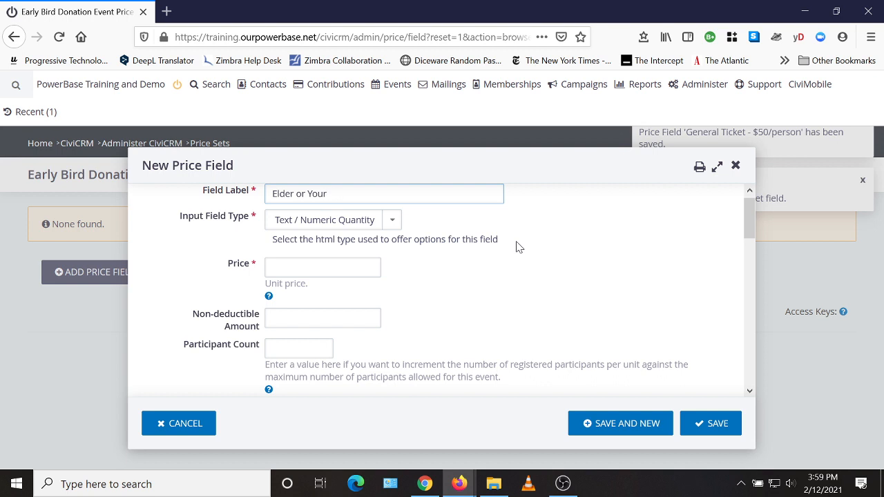
key(BackSpace)
text(th Ti)
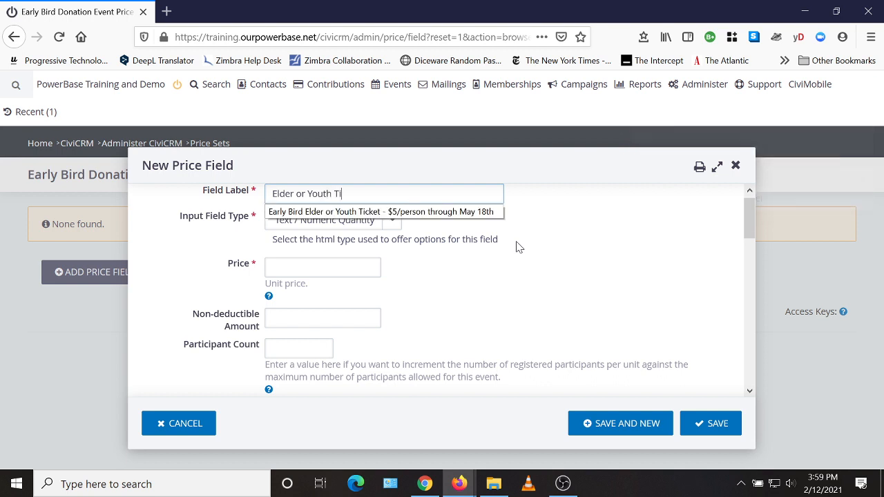
text(cket - $10/person)
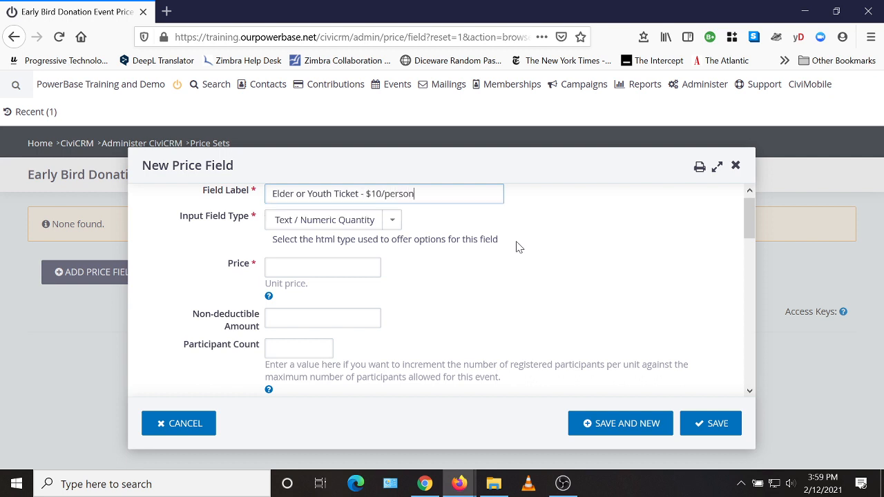
click(322, 267)
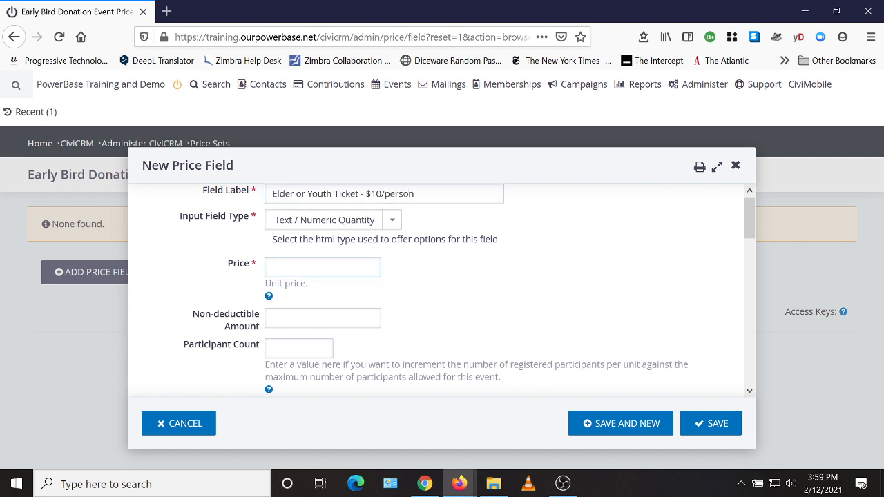
text(10)
Turn off the amount display for the Elder or Youth ticket field and enter "Enter Number of Tickets" as its post-field help.
scroll(548, 302, down, 3)
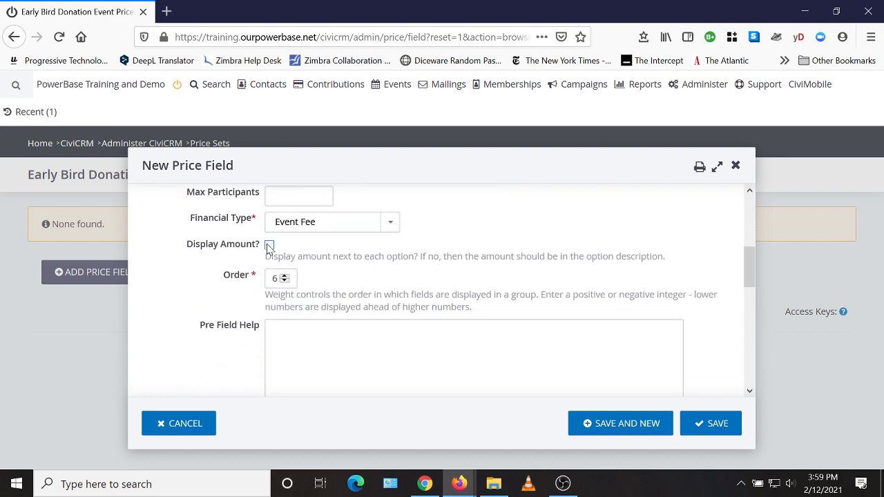
scroll(269, 249, down, 2)
click(273, 354)
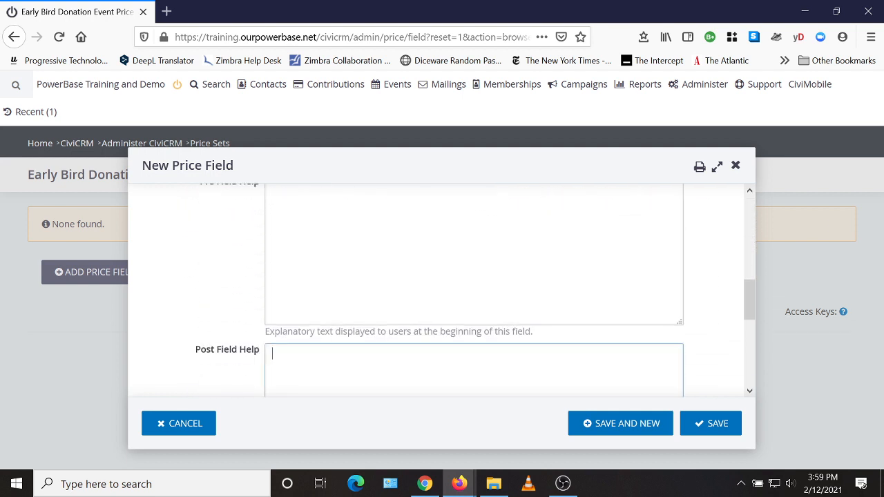
text(Enter Number of Tickets)
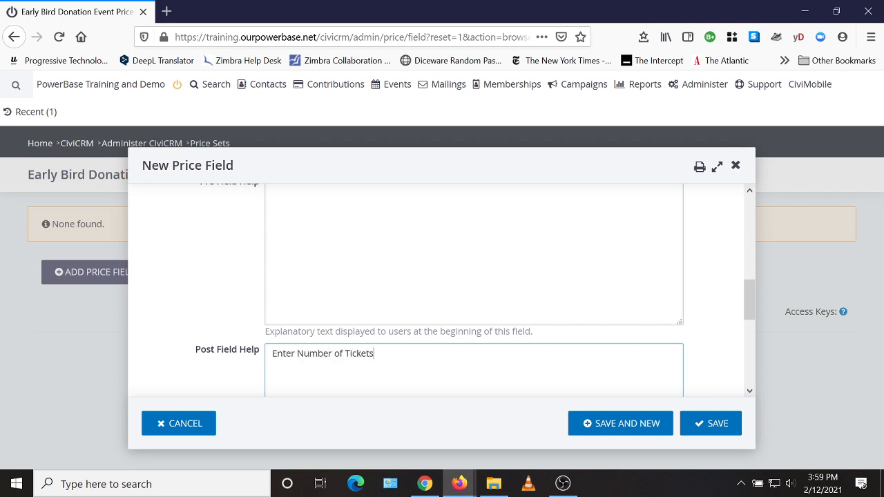
Set the Elder or Youth ticket field's Active On date to 05/19/2021 and its Expire On date to 06/18/2021.
scroll(442, 290, down, 3)
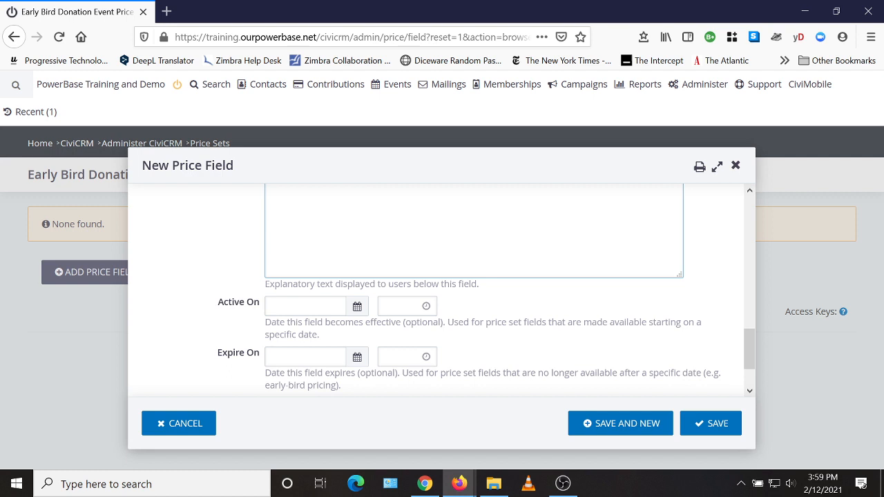
click(358, 310)
scroll(391, 174, up, 2)
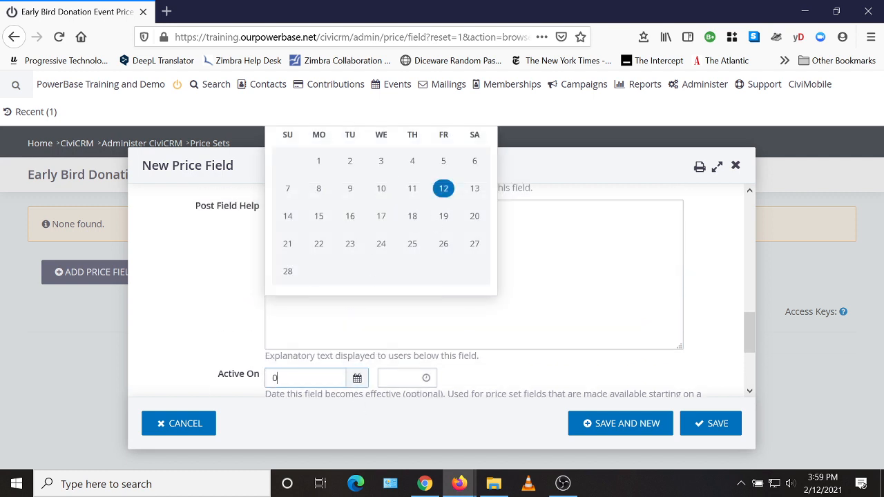
text(05/19/2021)
scroll(530, 349, down, 2)
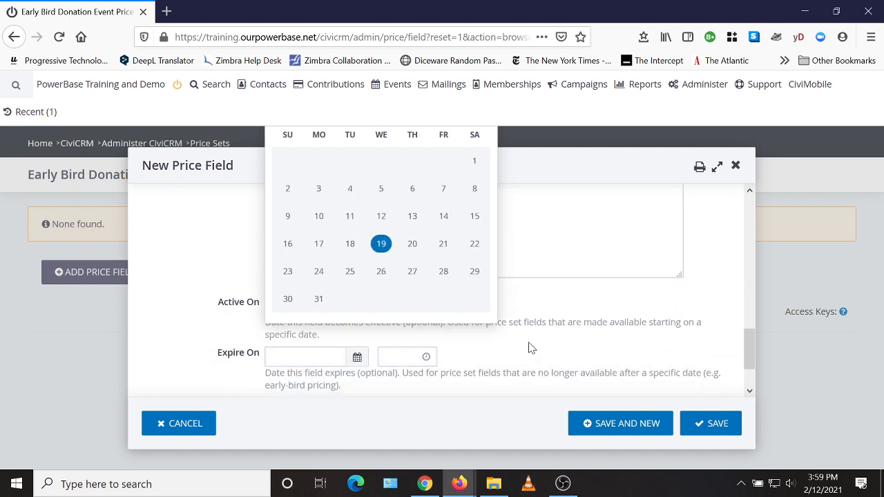
click(304, 356)
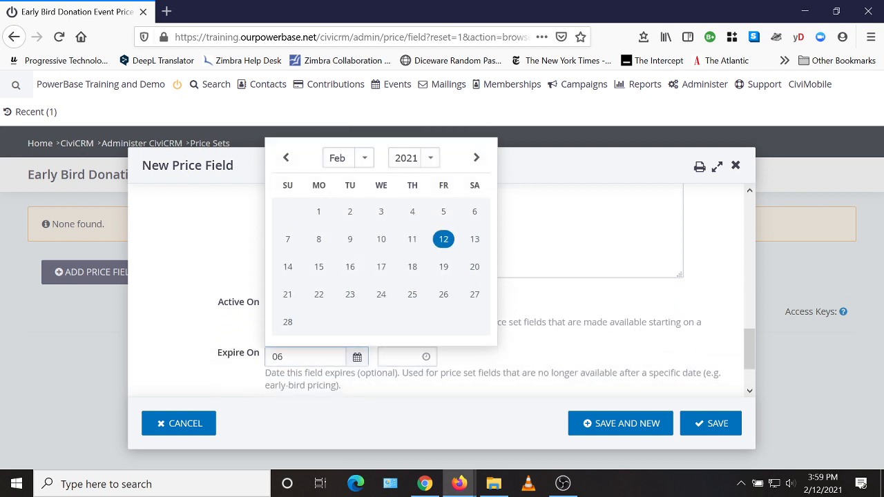
text(06/18/2021)
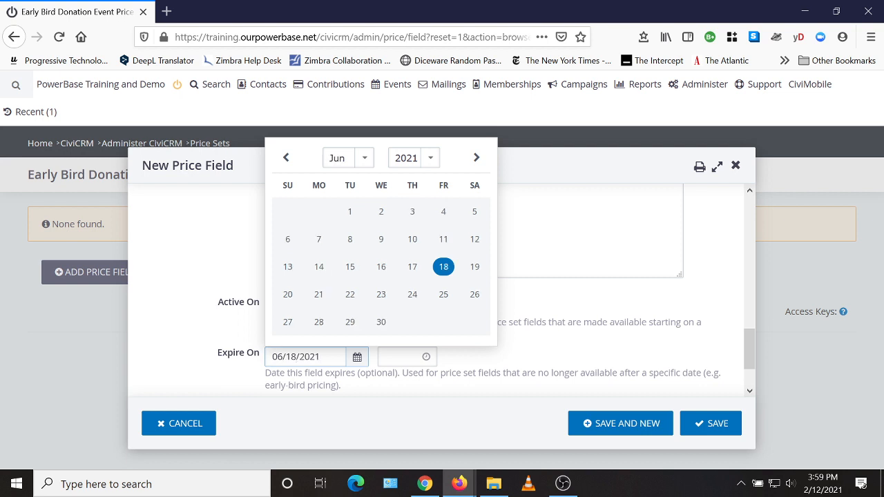
click(507, 351)
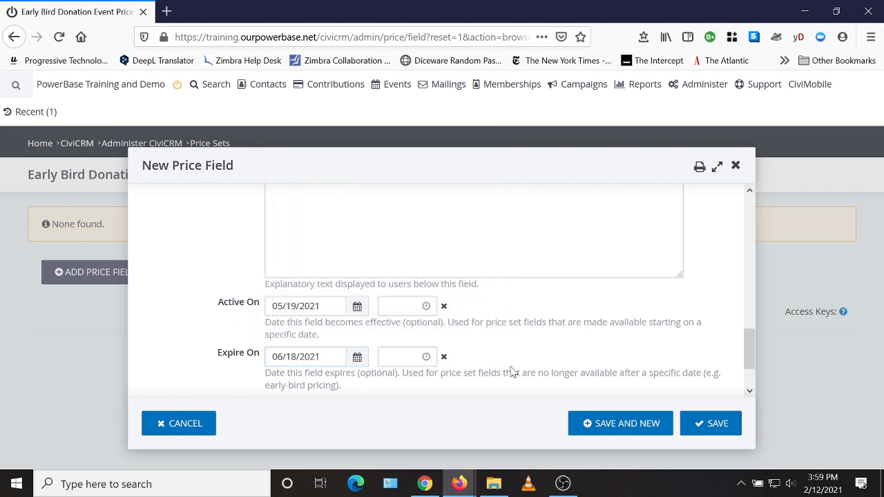
Review the Elder or Youth ticket field's settings and save the new price field.
scroll(526, 314, down, 2)
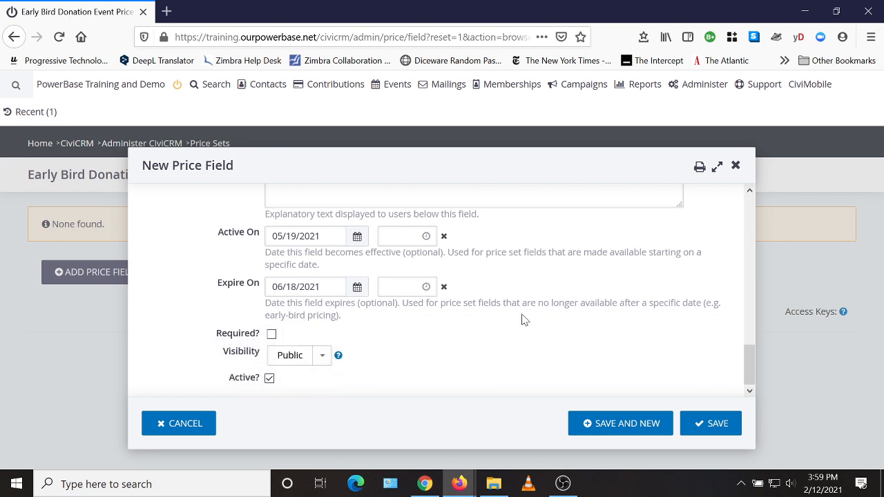
scroll(422, 345, up, 6)
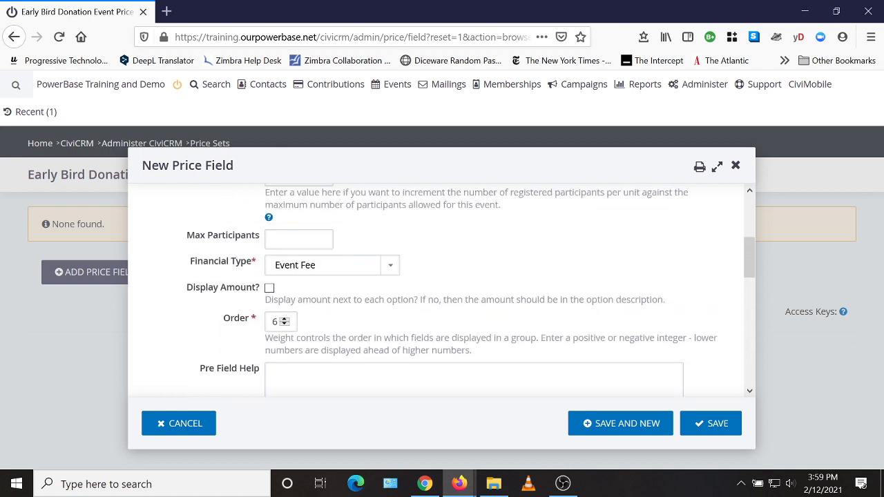
scroll(414, 324, up, 4)
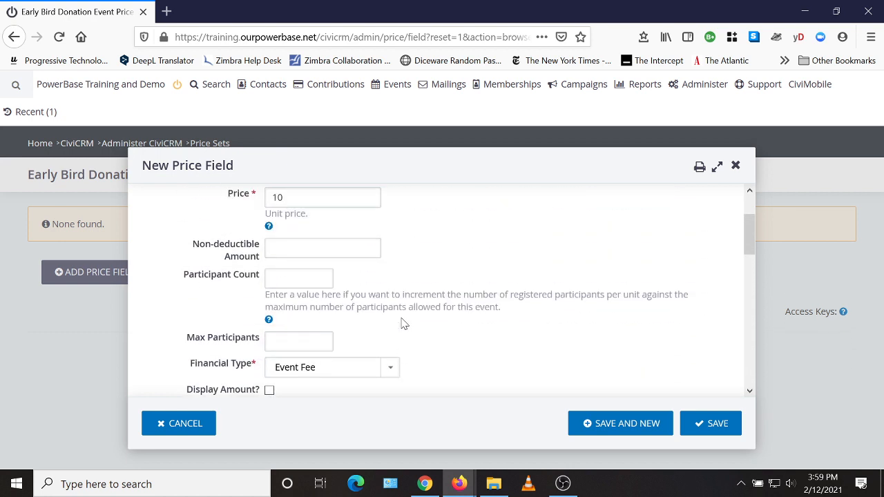
scroll(527, 320, down, 5)
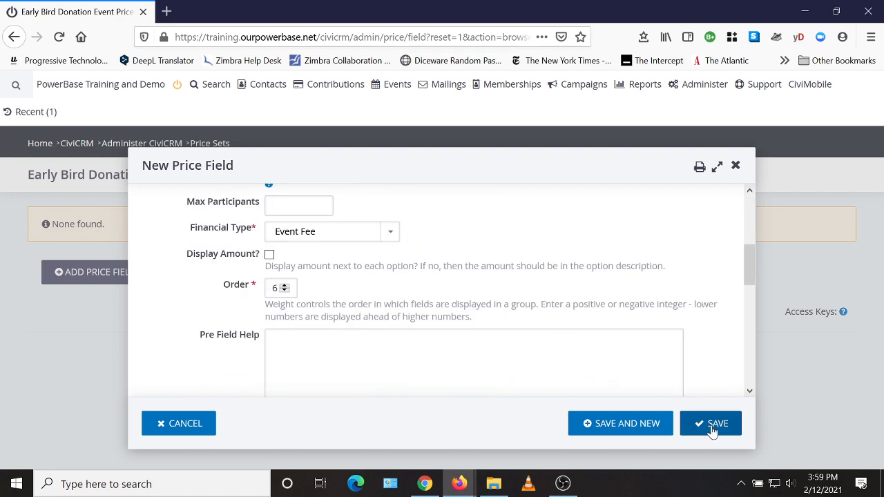
click(711, 424)
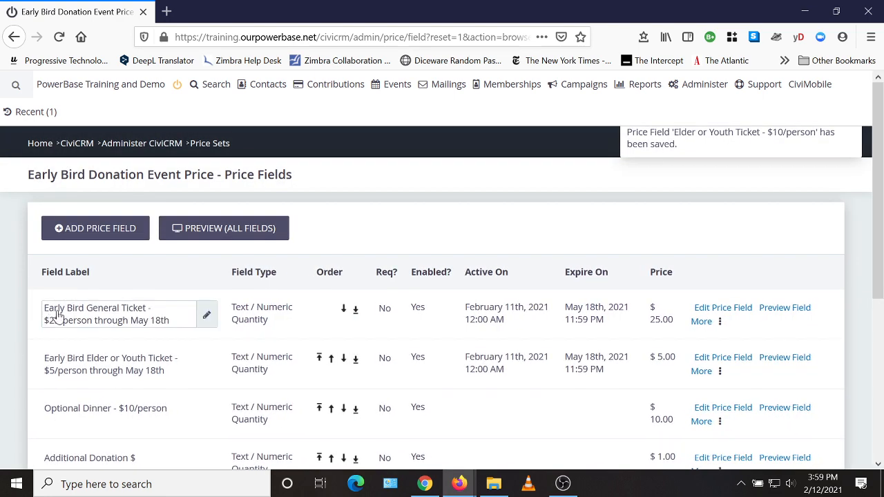
Review the labels, active and expiry dates, and prices of all fields in the Early Bird Donation Event Price set.
scroll(166, 373, down, 2)
scroll(165, 385, down, 2)
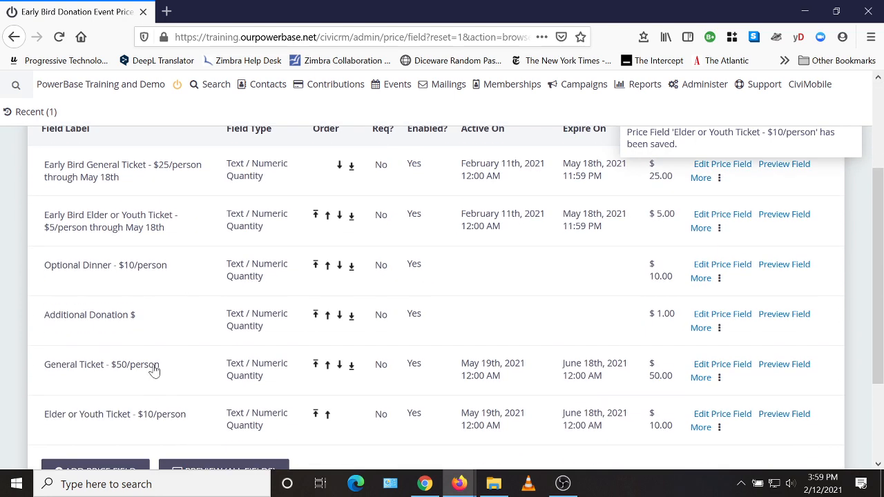
scroll(155, 339, down, 2)
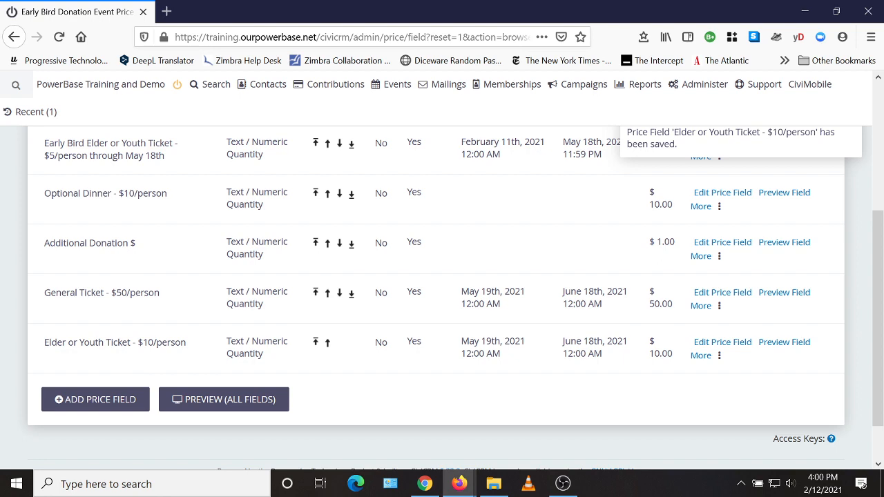
scroll(643, 351, up, 4)
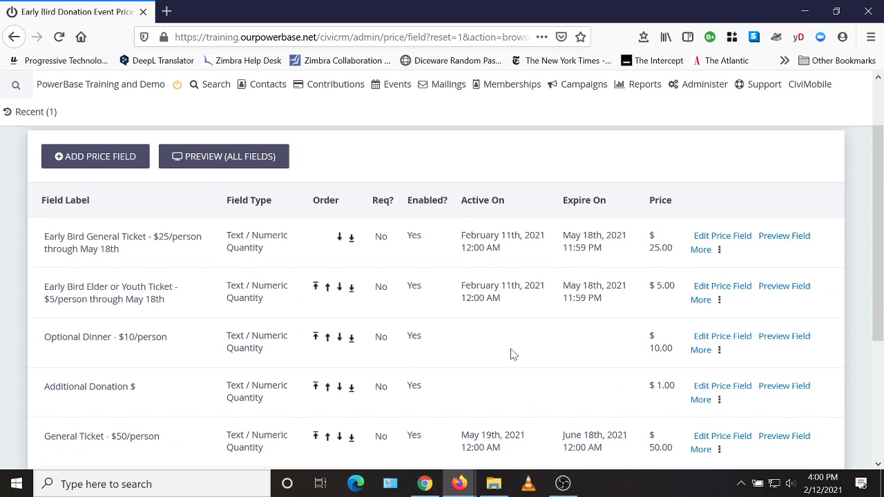
scroll(510, 354, down, 5)
scroll(335, 370, up, 2)
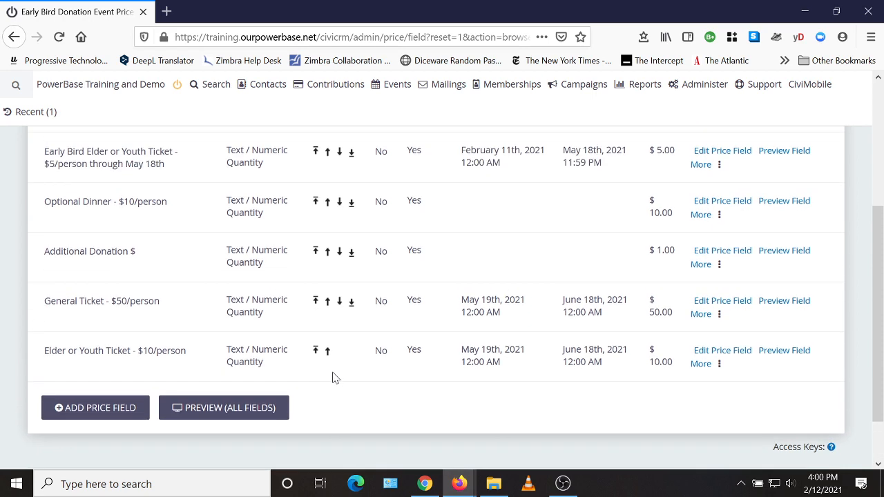
Preview the whole price set as a form, check which ticket, dinner and donation fields it offers, and close the preview.
click(203, 418)
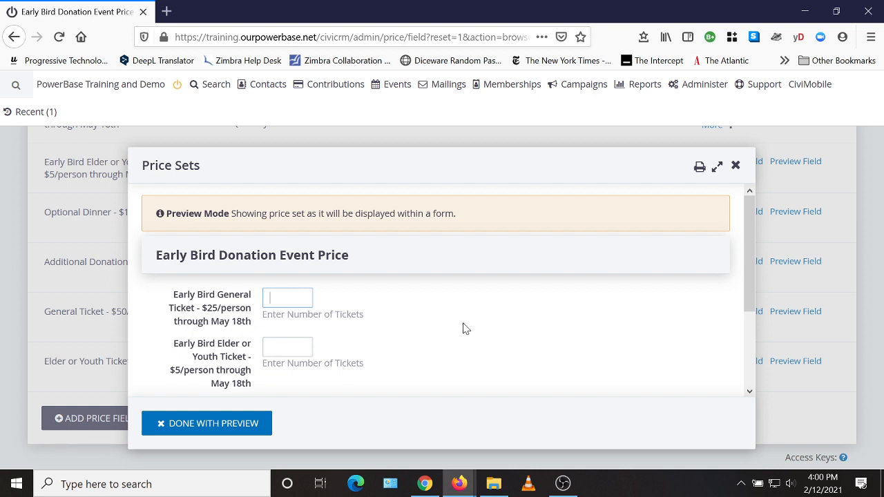
scroll(415, 332, down, 2)
scroll(397, 314, down, 1)
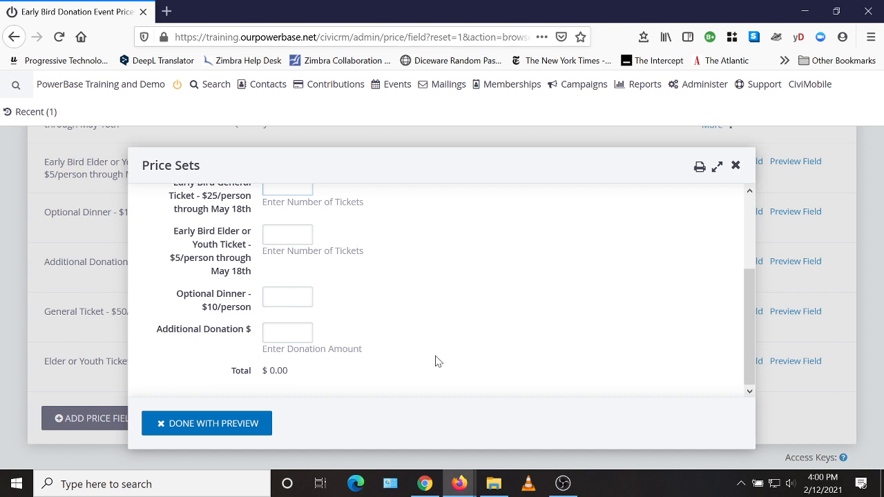
scroll(435, 361, up, 2)
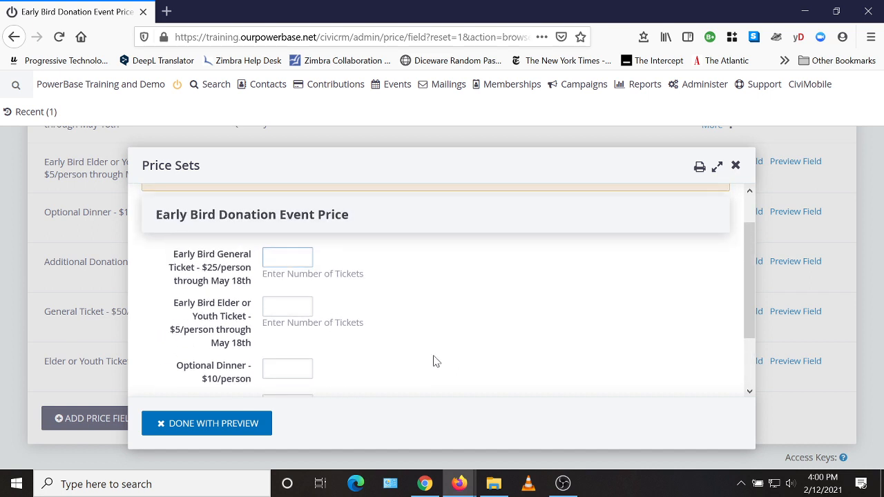
scroll(414, 360, down, 2)
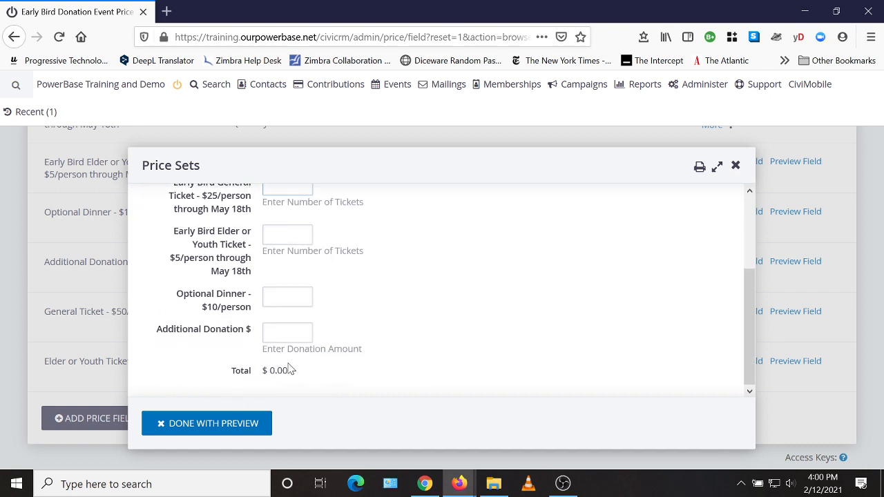
drag(748, 313, 753, 354)
click(735, 165)
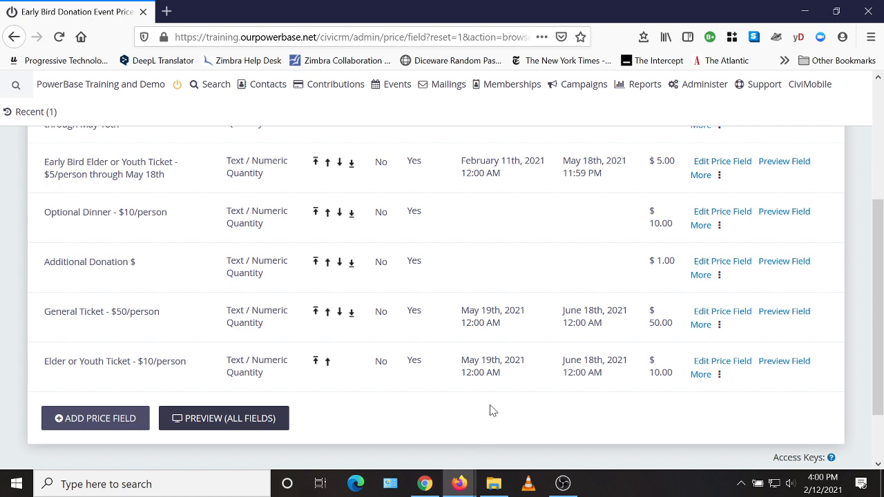
scroll(490, 411, up, 5)
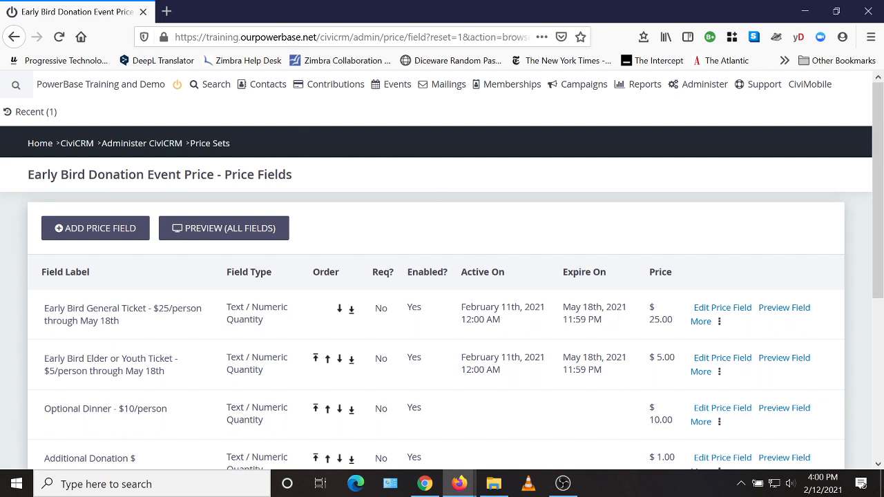
drag(28, 175, 214, 175)
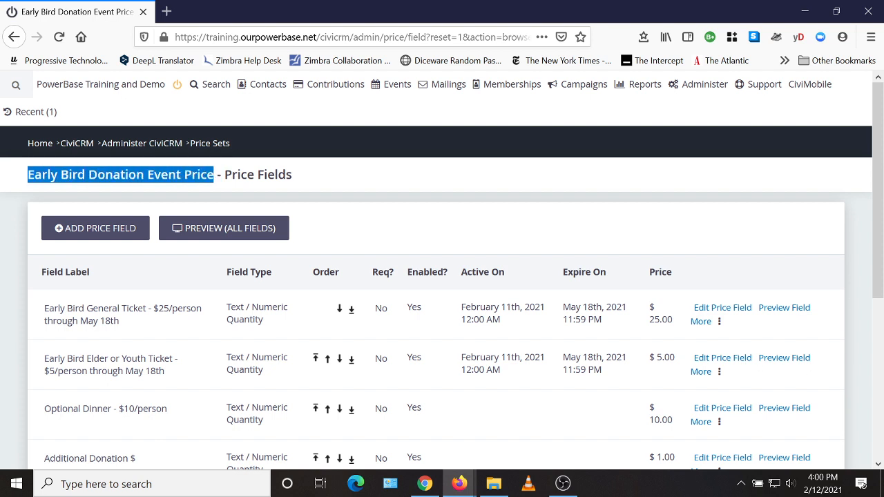
click(369, 180)
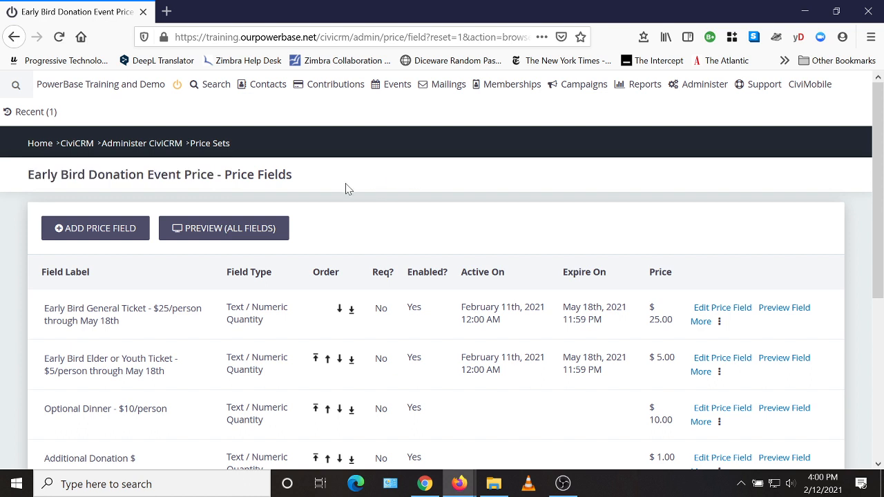
Open the Info and Settings configuration of the "And Yet Another Climate Change is For Real Fundraiser" event from the event management list.
mouse_move(313, 100)
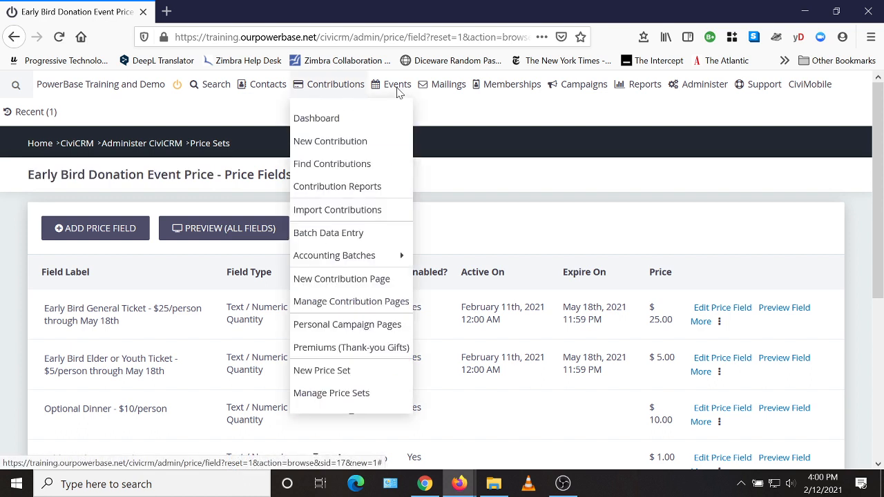
mouse_move(403, 91)
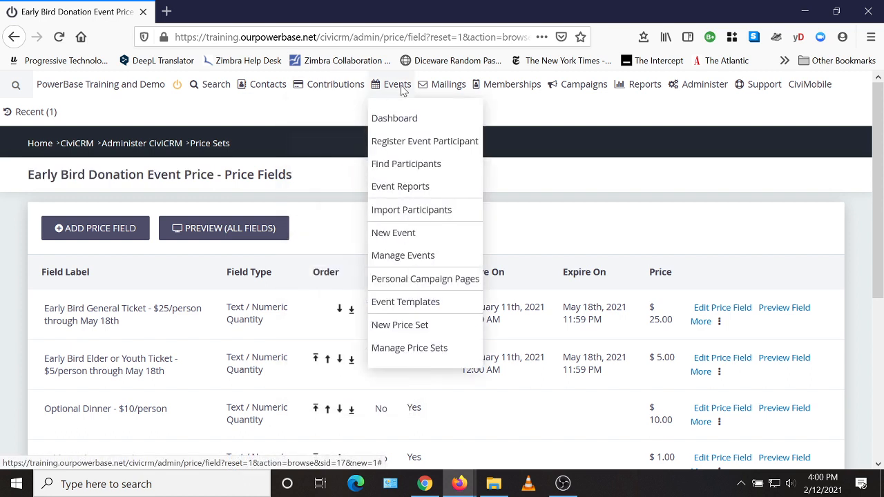
click(415, 257)
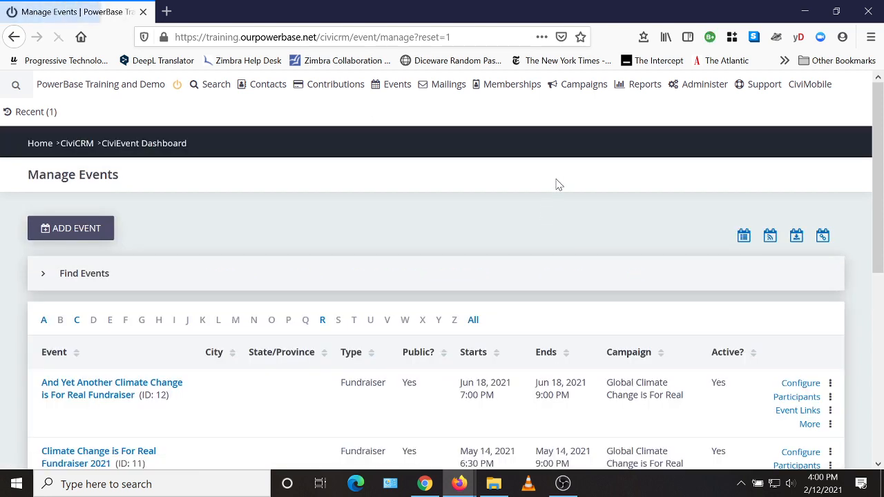
scroll(279, 305, down, 2)
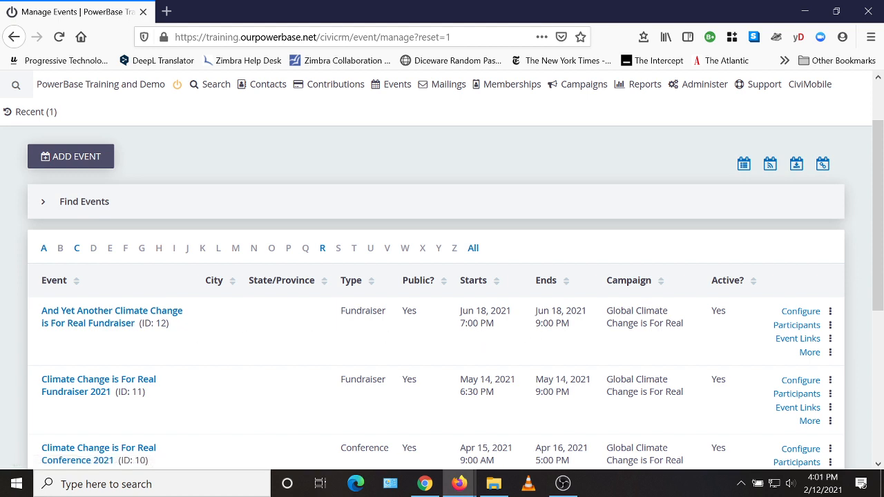
click(811, 315)
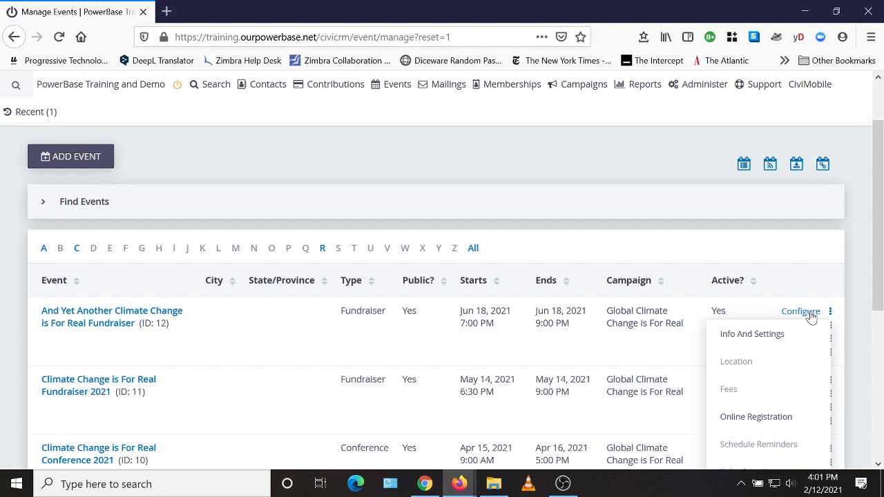
click(738, 335)
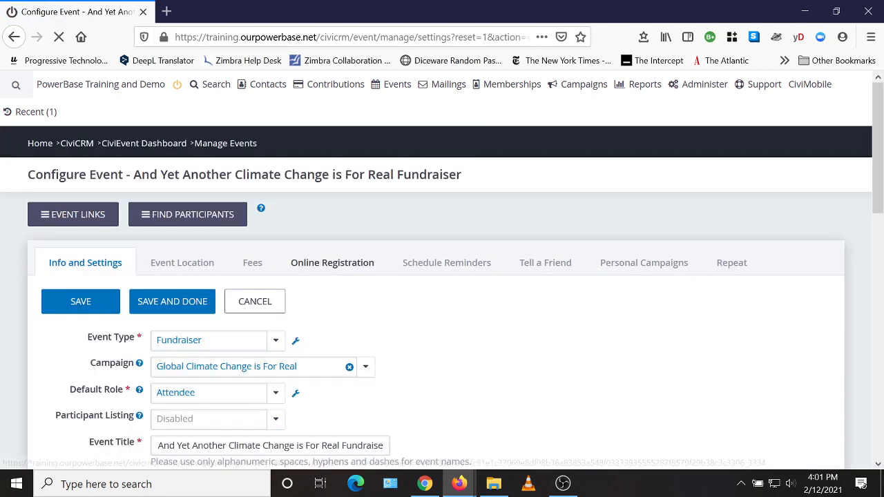
Mark the fundraiser as a paid event in its fee settings.
click(255, 268)
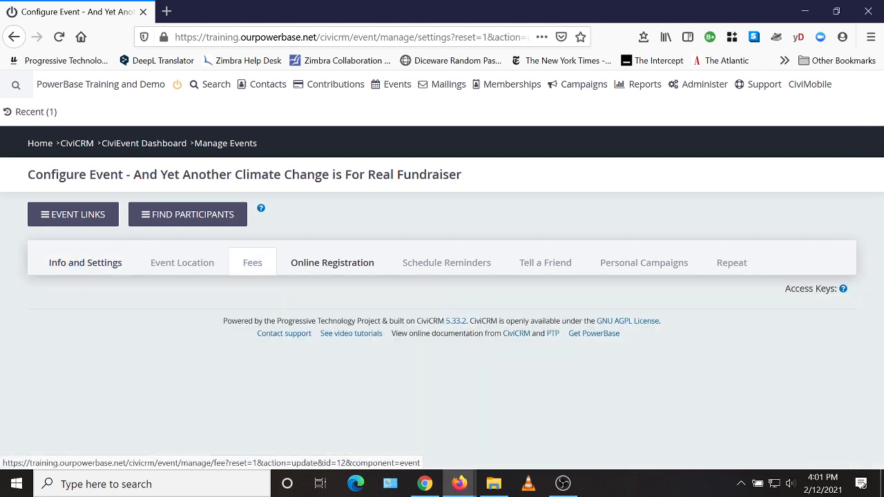
scroll(529, 304, down, 1)
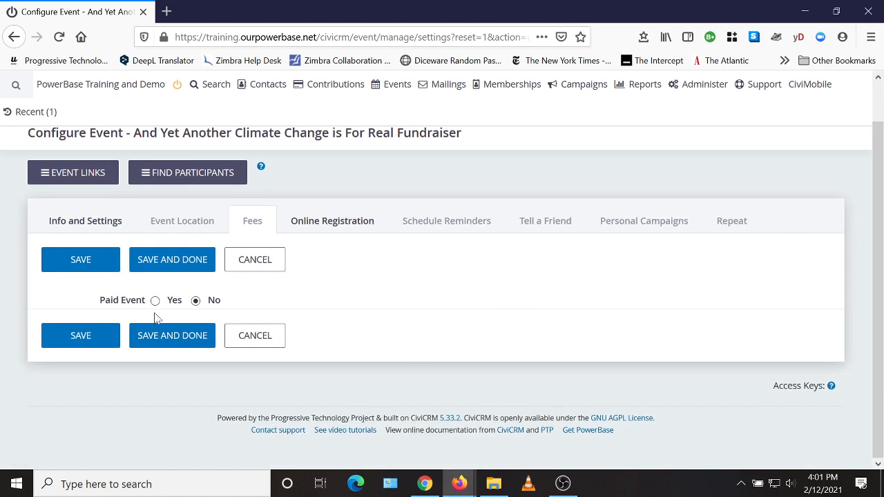
click(154, 300)
scroll(495, 292, down, 2)
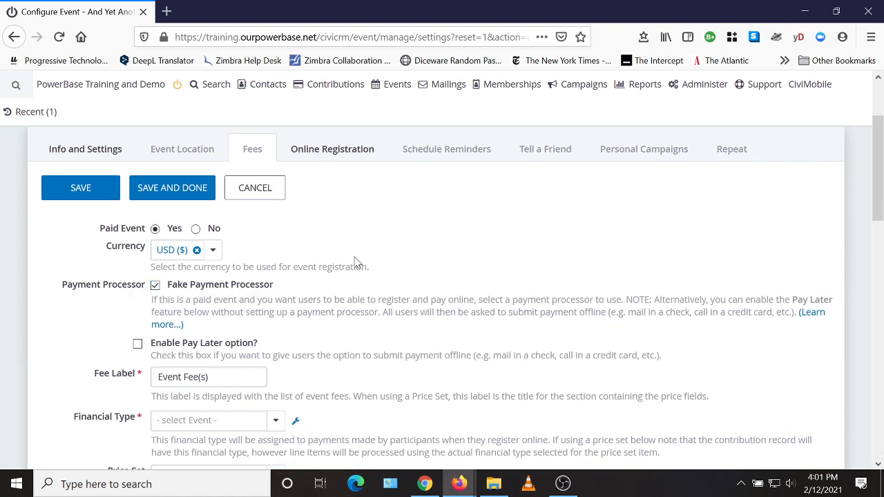
Set the fundraiser's fee financial type to Event Fee.
scroll(346, 273, down, 2)
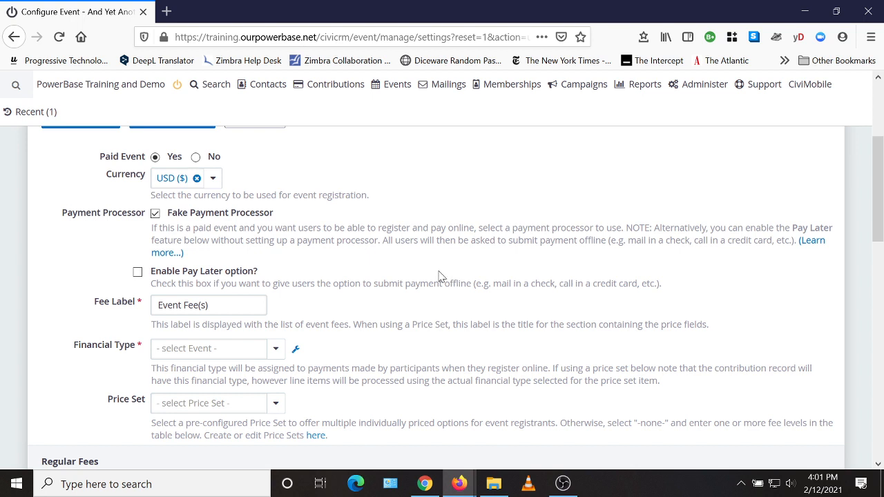
scroll(434, 274, down, 2)
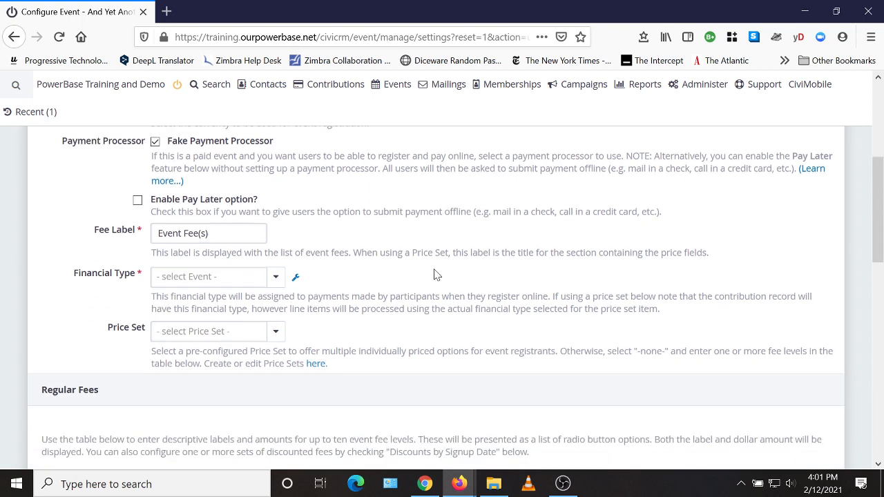
click(199, 277)
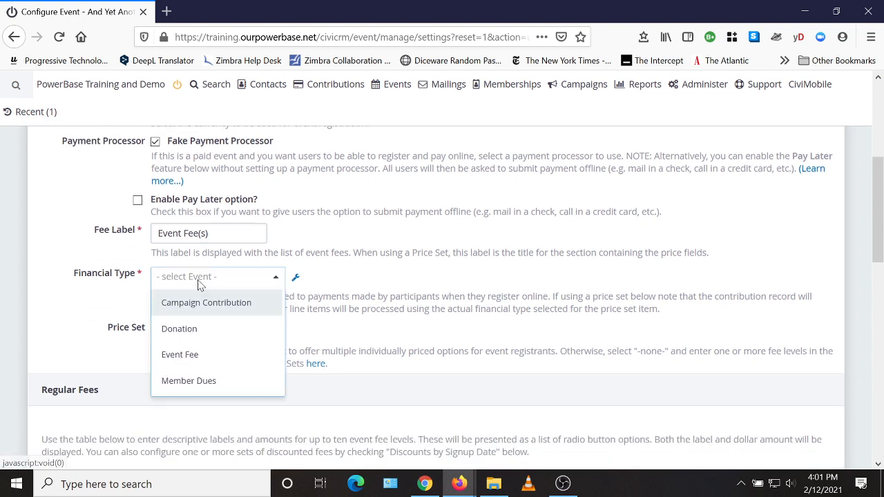
click(179, 355)
Assign the Early Bird Donation Event Price set to the fundraiser, then save and finish the fee configuration.
scroll(445, 265, down, 2)
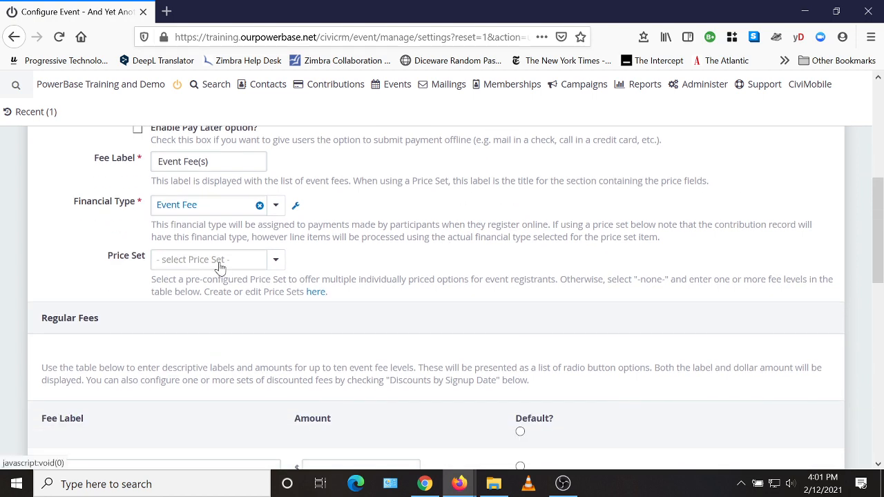
click(219, 266)
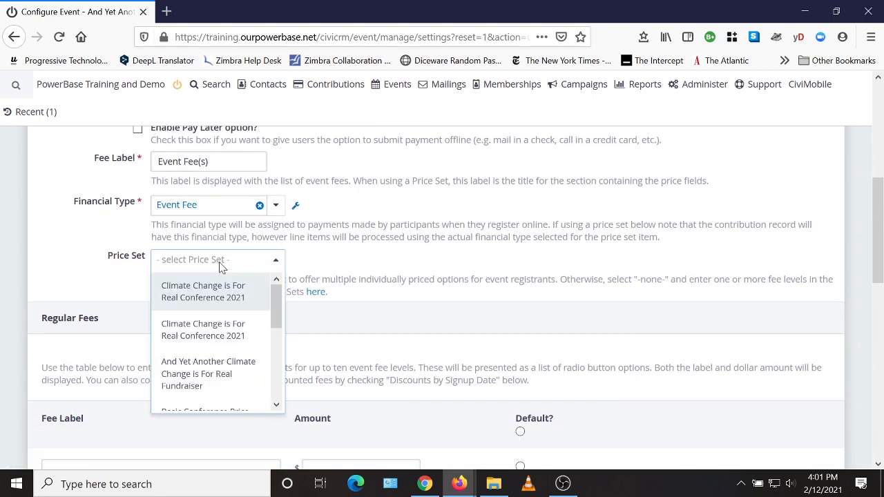
drag(274, 297, 274, 373)
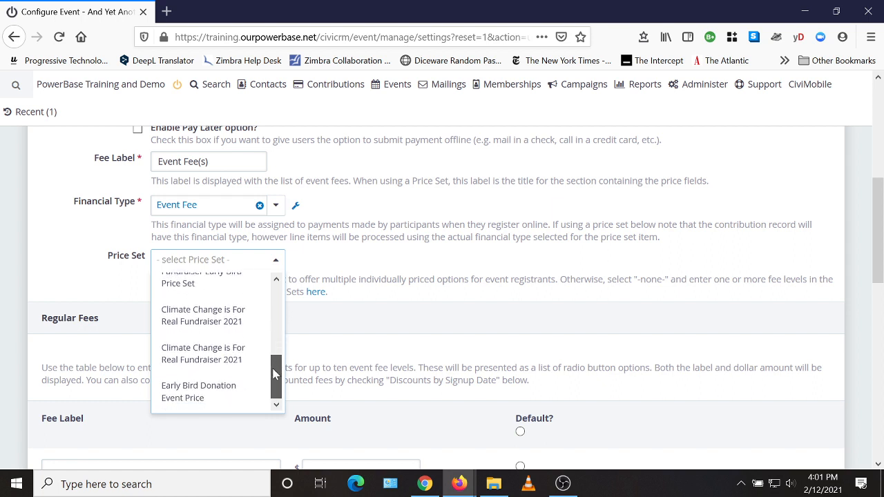
click(198, 394)
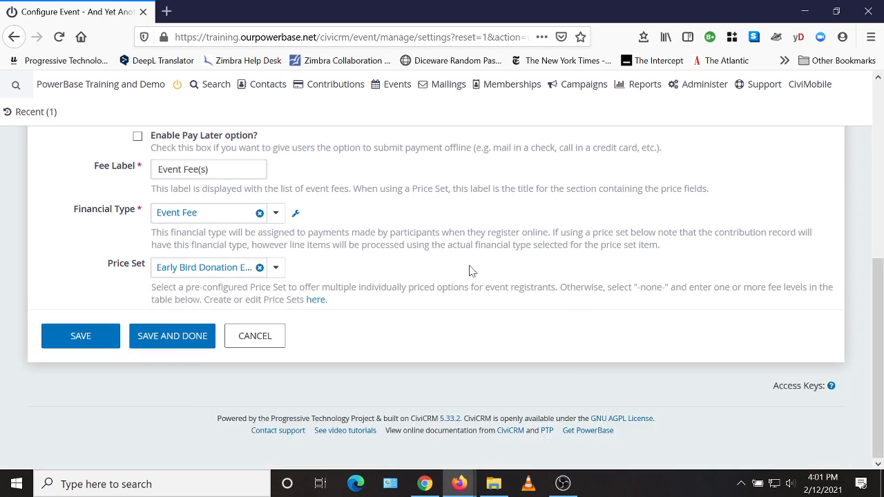
click(165, 338)
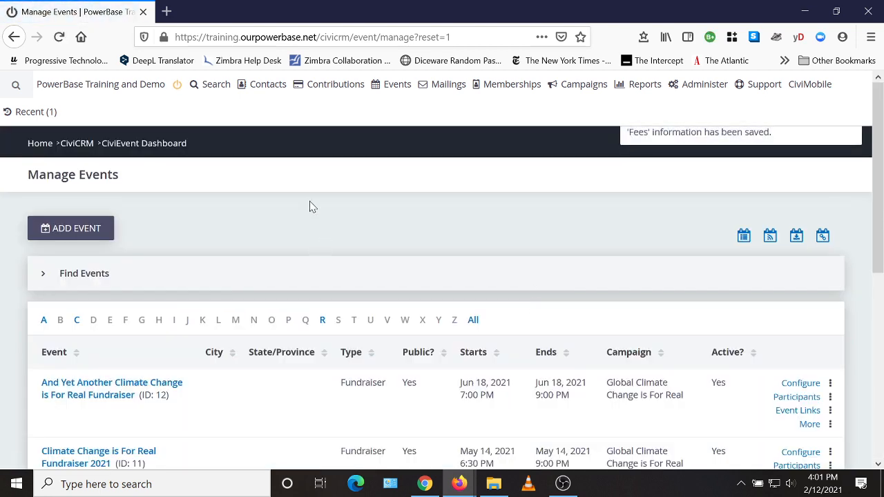
Copy the Event Info link of the "And Yet Another Climate Change is For Real Fundraiser" event.
scroll(334, 211, down, 2)
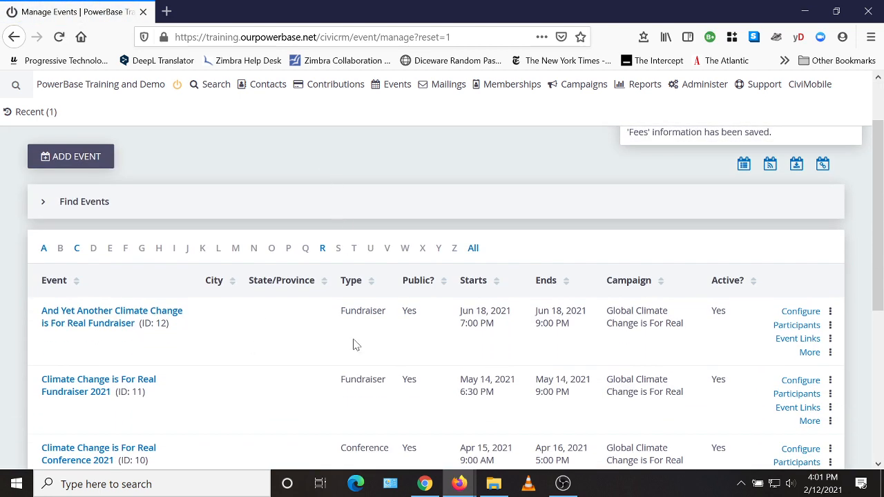
click(790, 345)
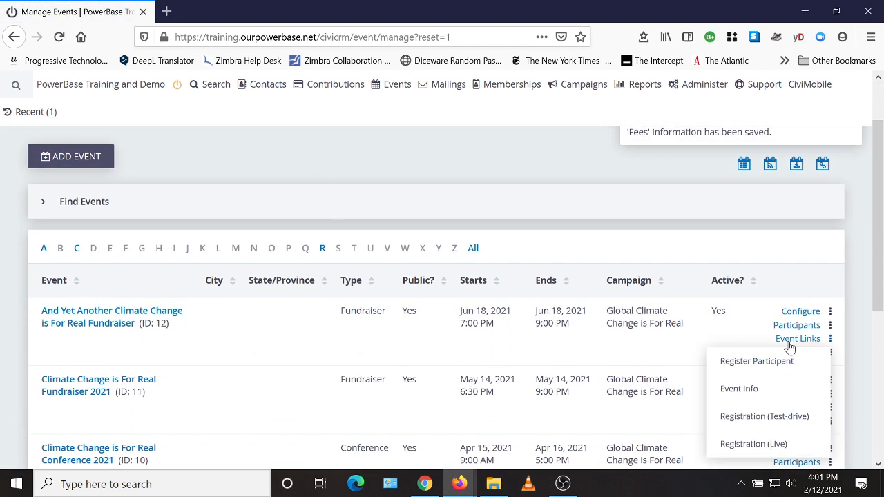
right_click(739, 390)
click(760, 313)
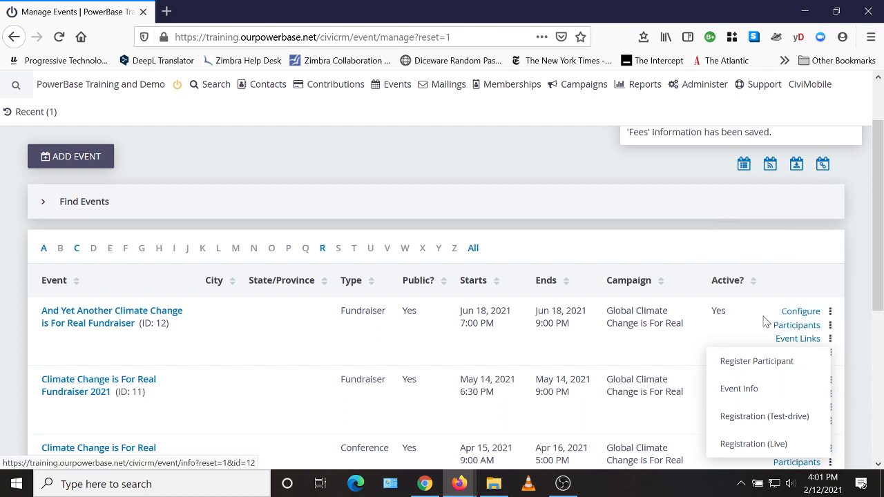
Switch to the Firefox private browsing window and load the copied event information page there.
click(458, 485)
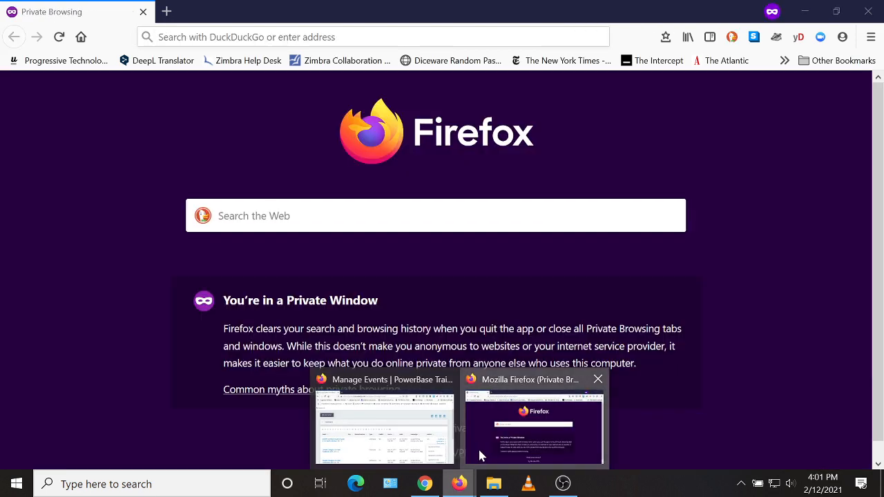
click(478, 447)
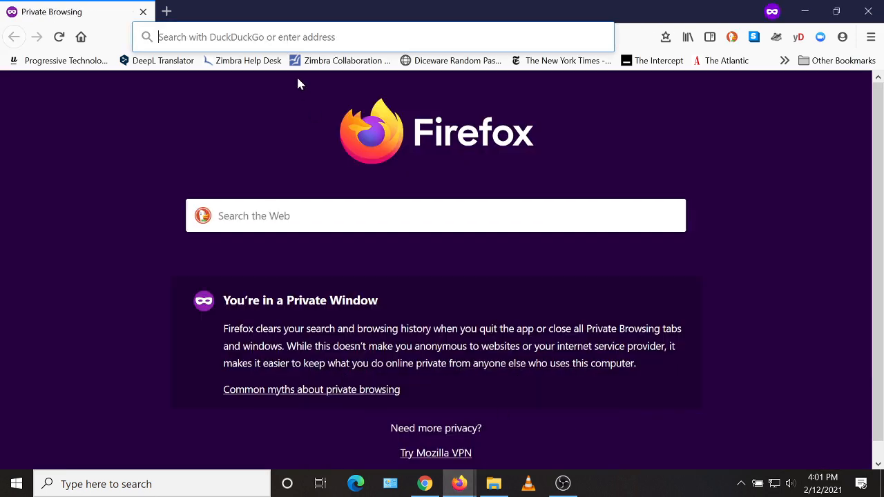
key(ctrl+l)
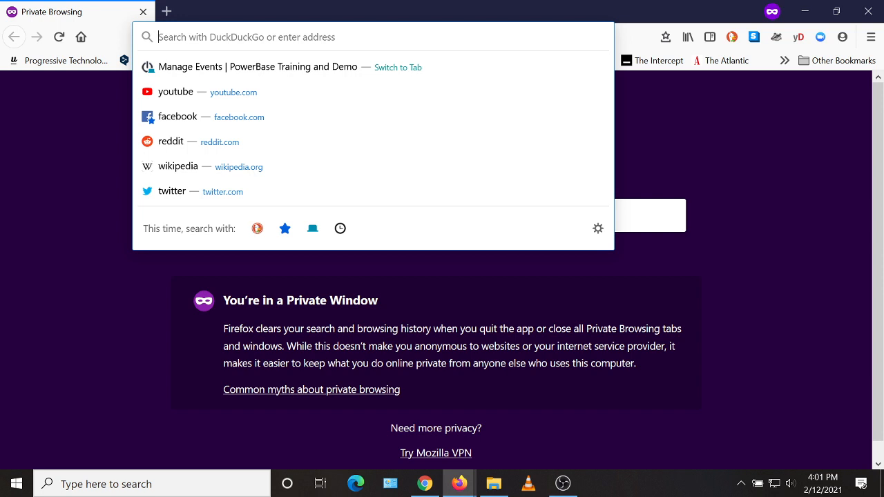
text(https://training.ourpowerbase.net/civicrm/event/info?reset=1&id=12)
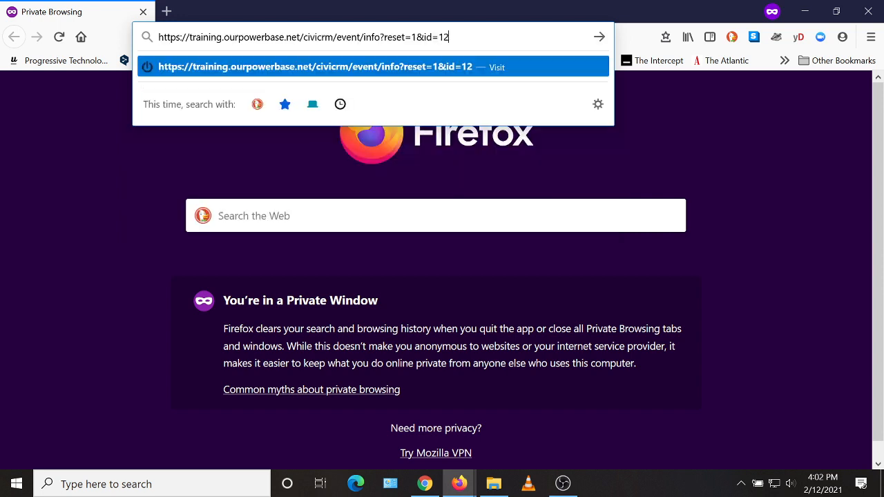
key(Return)
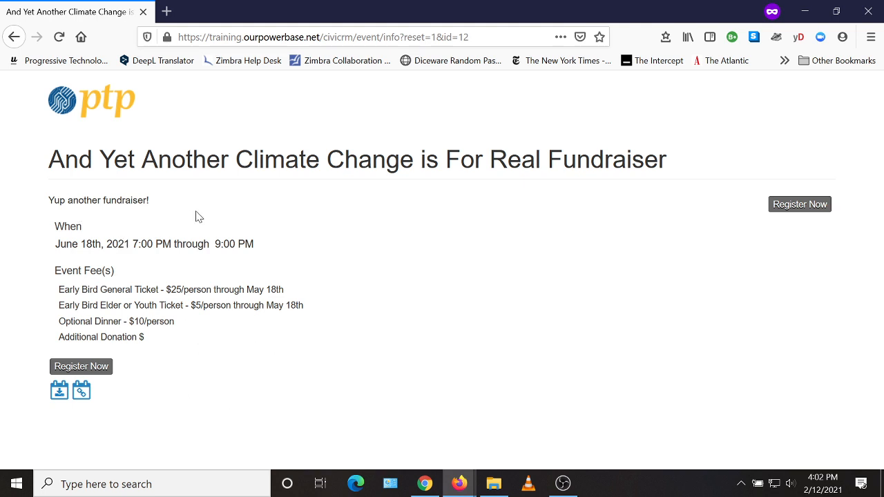
Open the fundraiser's public registration form and review the ticket, dinner and donation fields under its event fees.
click(95, 367)
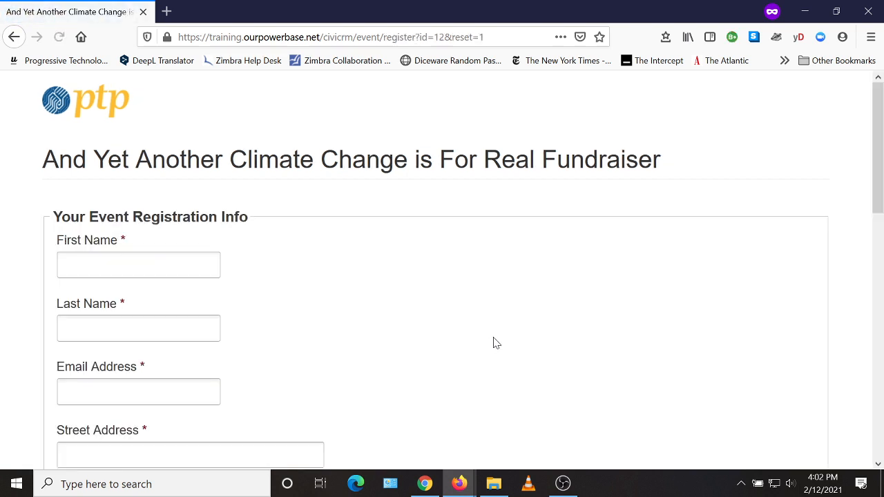
scroll(259, 256, down, 1)
scroll(260, 255, down, 10)
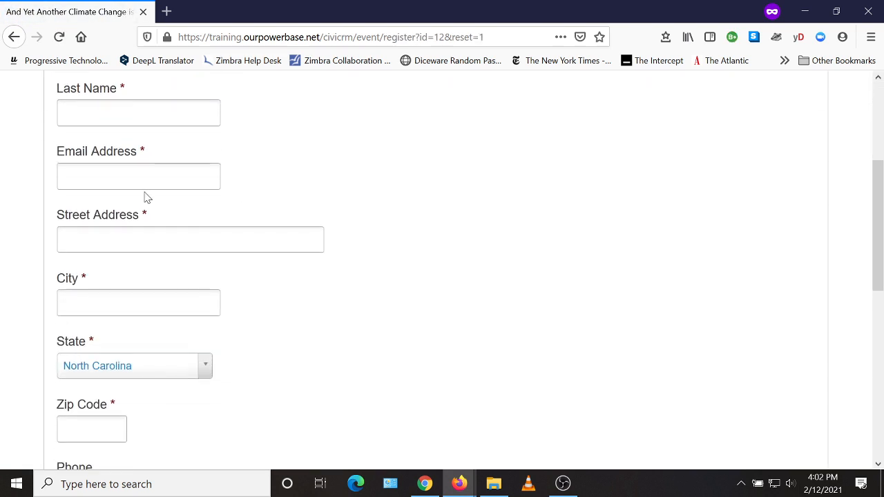
scroll(402, 200, down, 2)
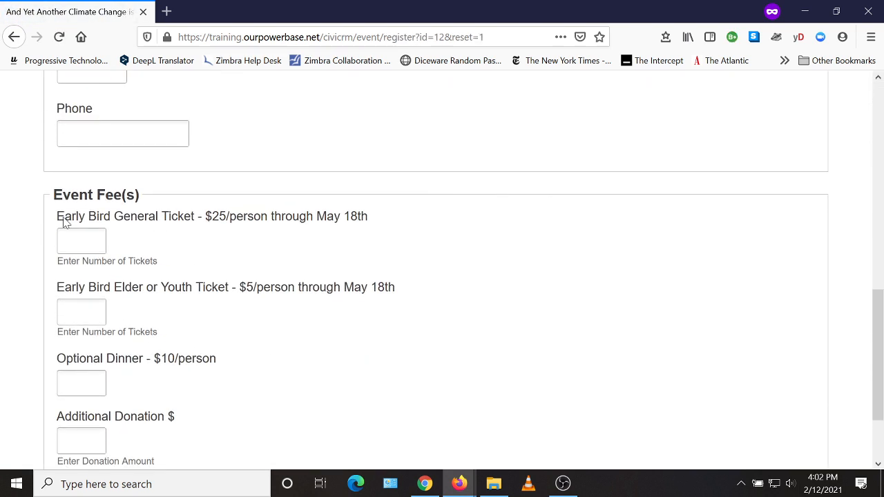
scroll(367, 235, down, 2)
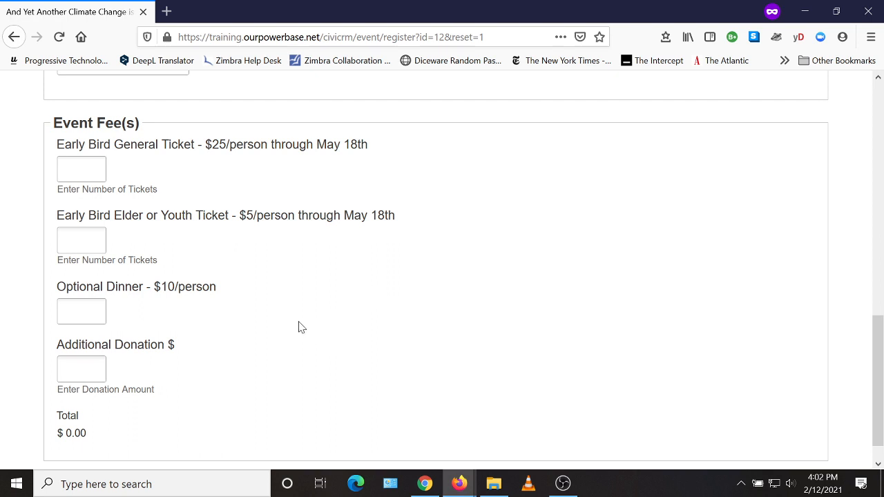
scroll(404, 338, up, 2)
scroll(391, 349, down, 2)
Enter 2 Early Bird General tickets, 1 Early Bird Elder or Youth ticket, 3 optional dinners and an additional donation of $5.
click(81, 169)
text(2)
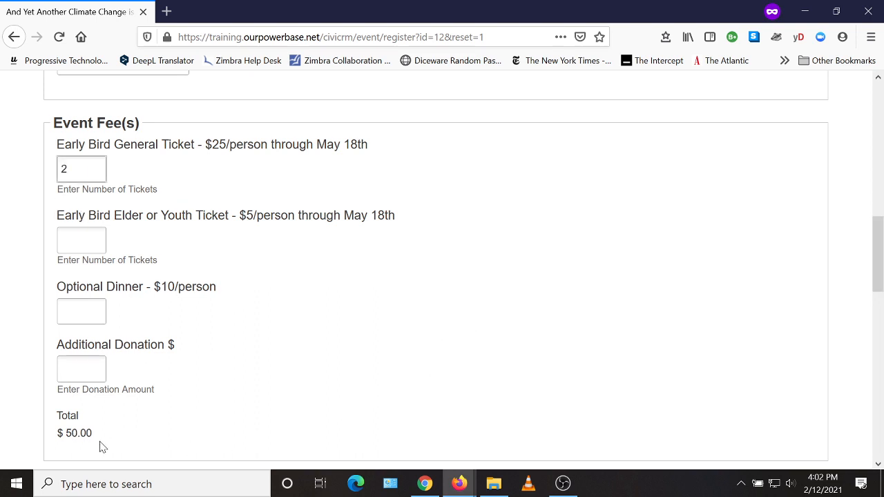
key(Tab)
text(1)
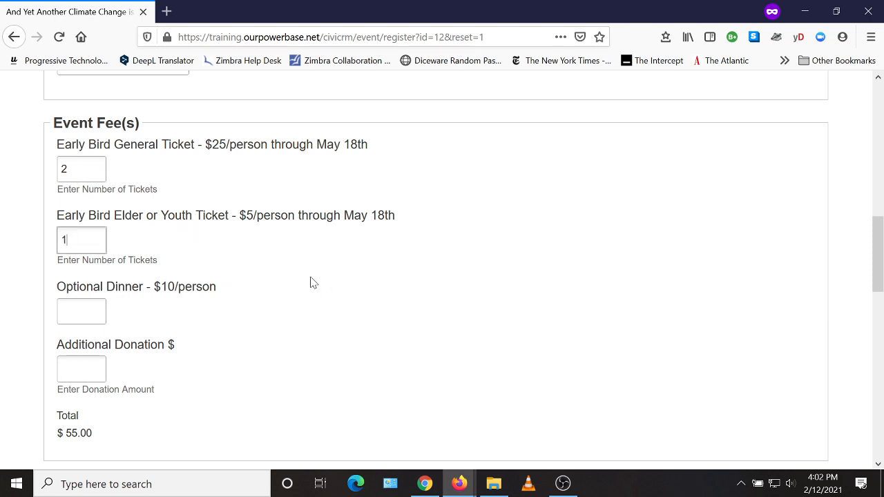
key(Tab)
text(3)
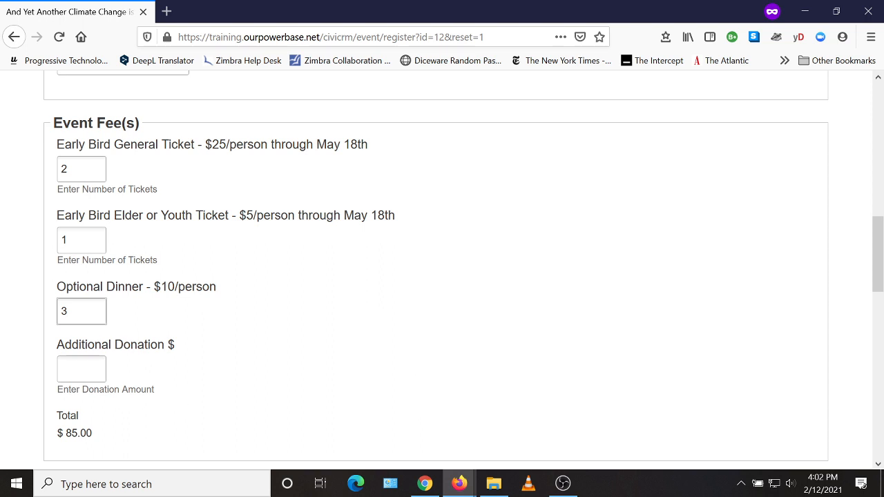
key(Tab)
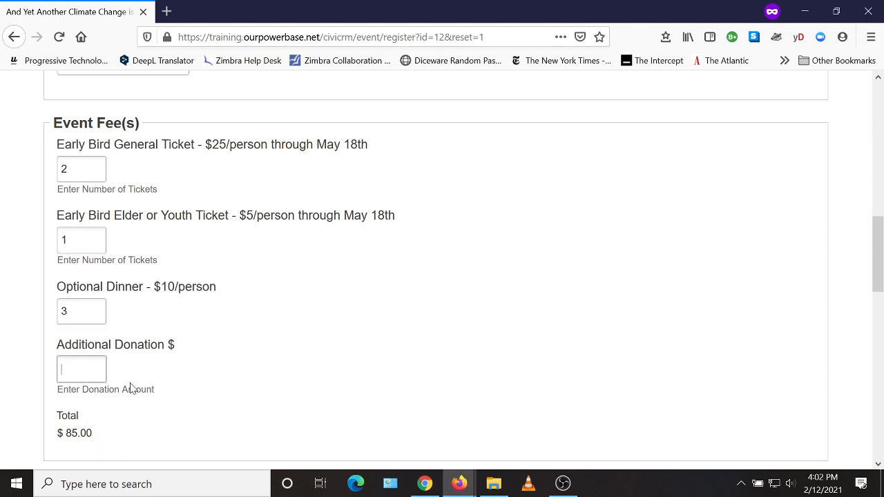
text(50)
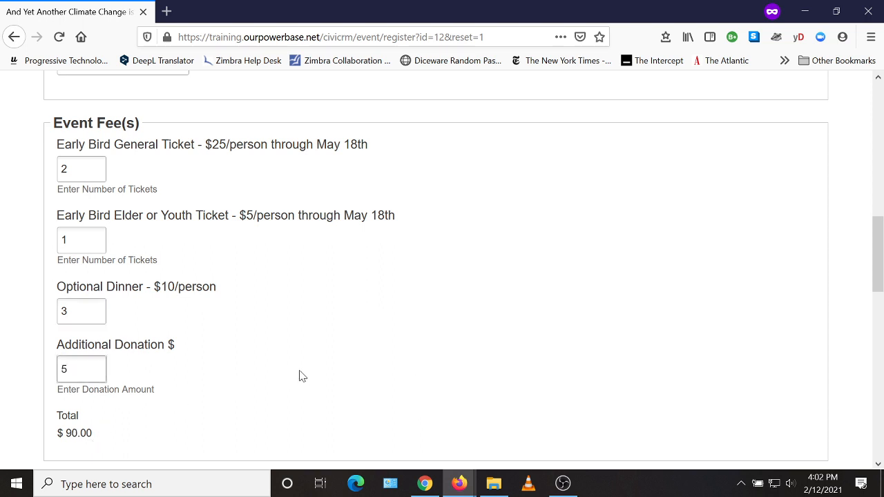